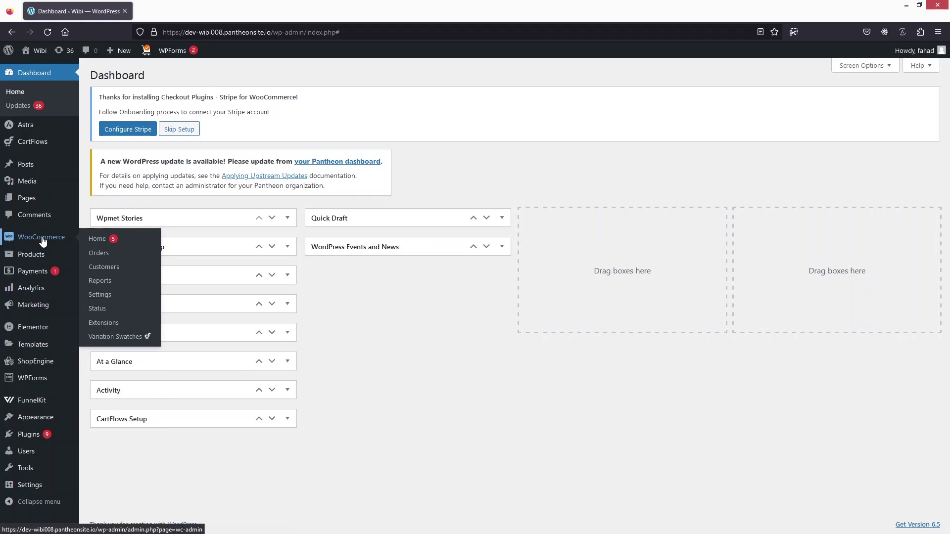
Step: Open the WooCommerce settings in a new browser tab and the My account page in the Elementor editor
middle_click(119, 296)
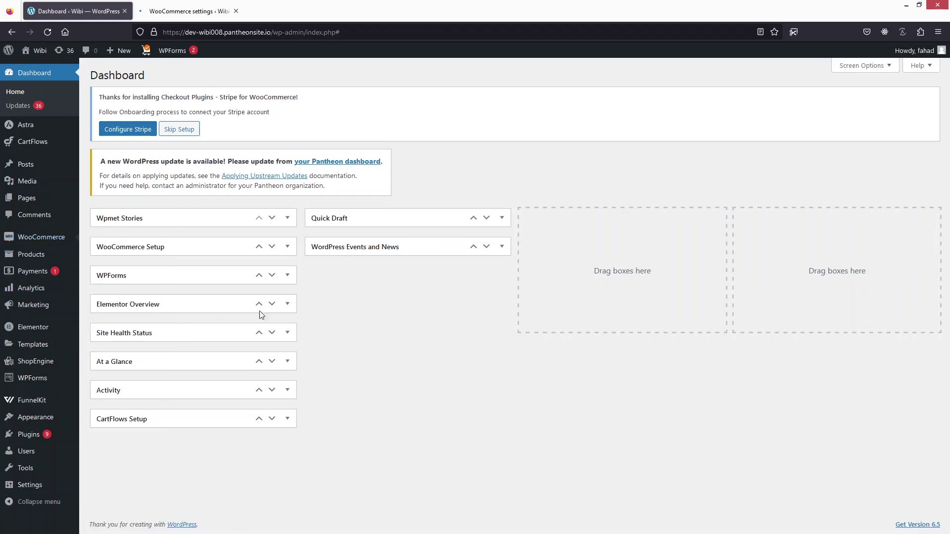
mouse_move(43, 197)
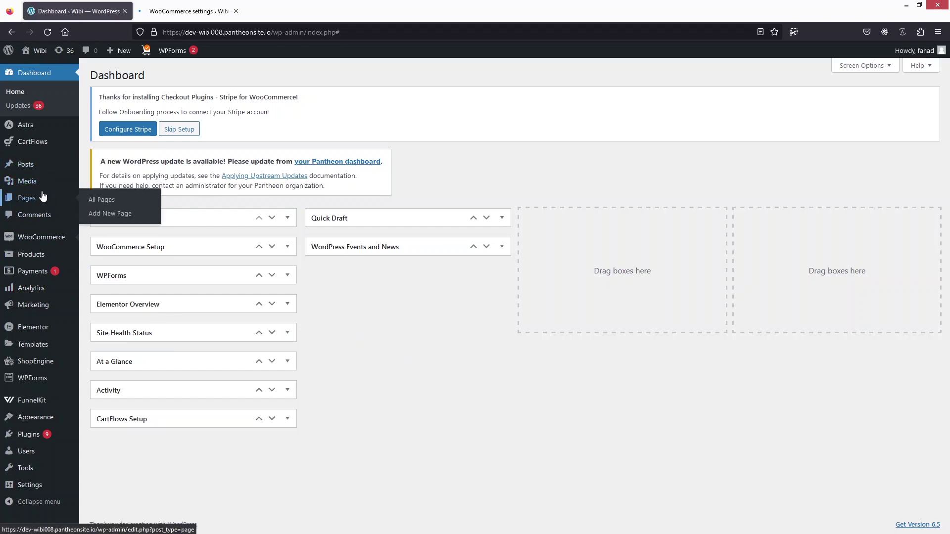
left_click(114, 200)
scroll(262, 295, "down", 3)
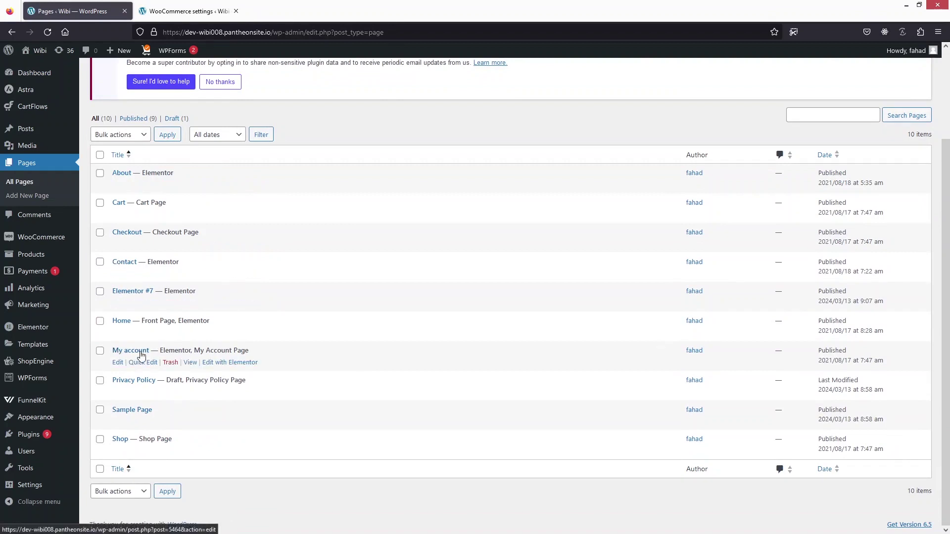
left_click(228, 363)
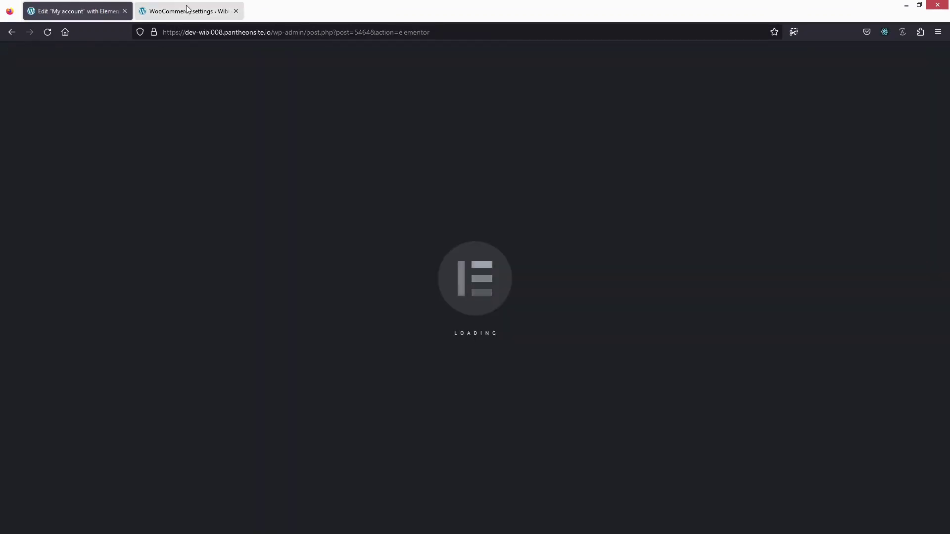
Step: Examine the account endpoints in the Advanced section of the WooCommerce settings
left_click(187, 9)
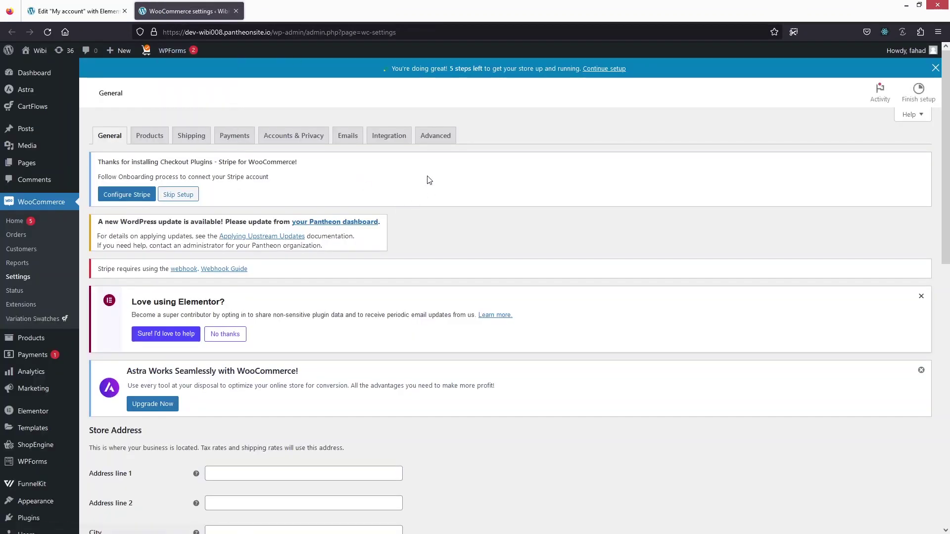
left_click(433, 139)
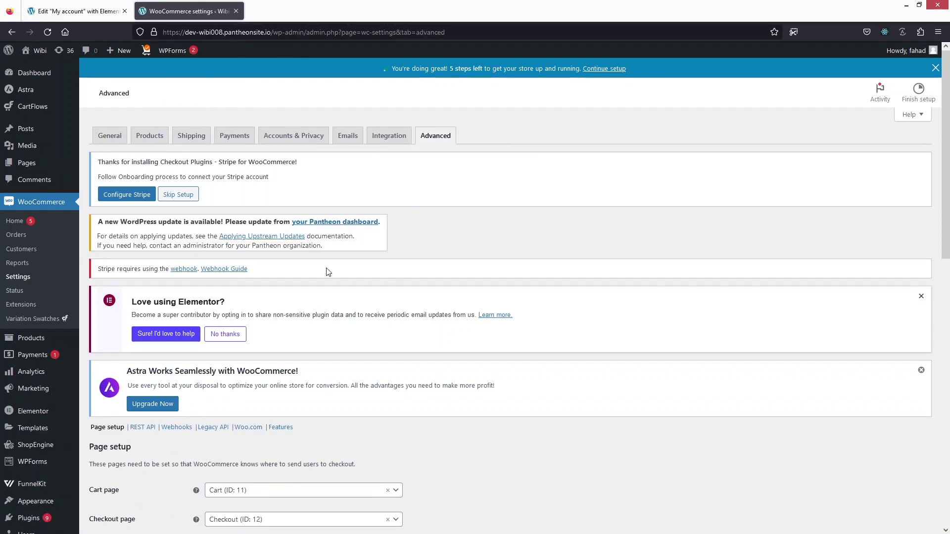
scroll(327, 272, "down", 10)
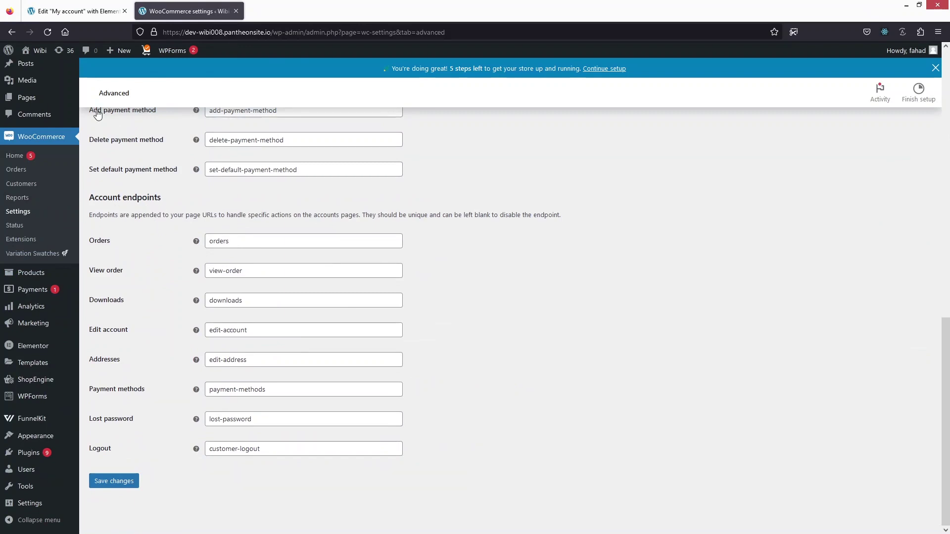
Step: Return to the My account page editor and delete the container holding the [woocommerce_my_account] shortcode
left_click(71, 18)
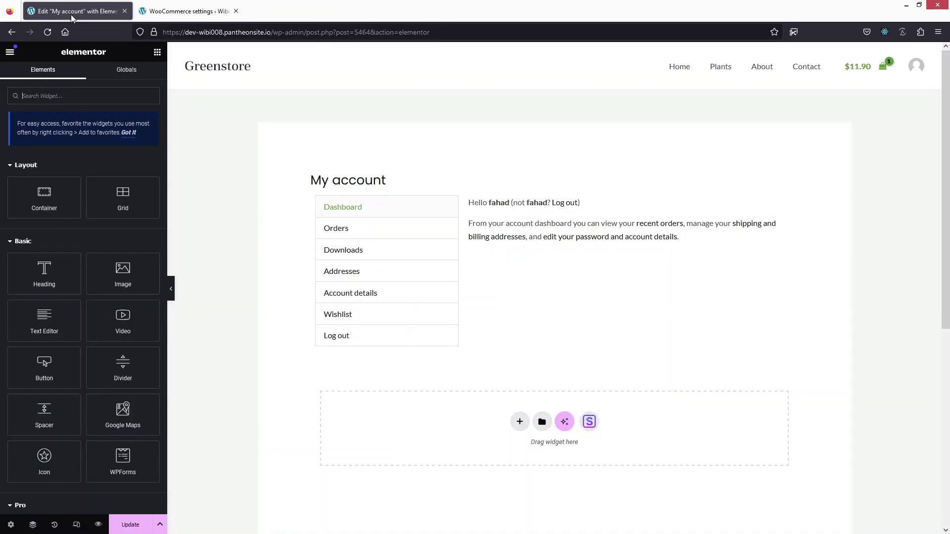
left_click(623, 251)
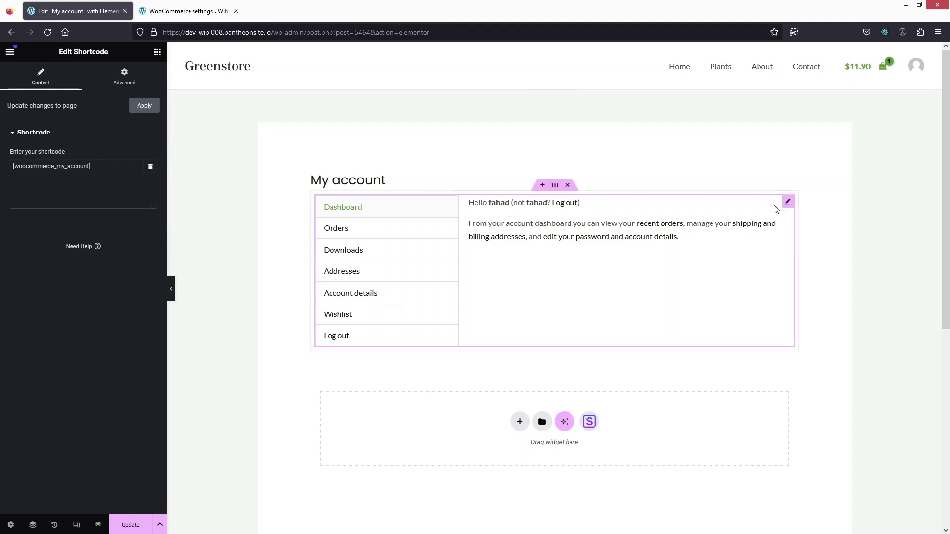
left_click(568, 186)
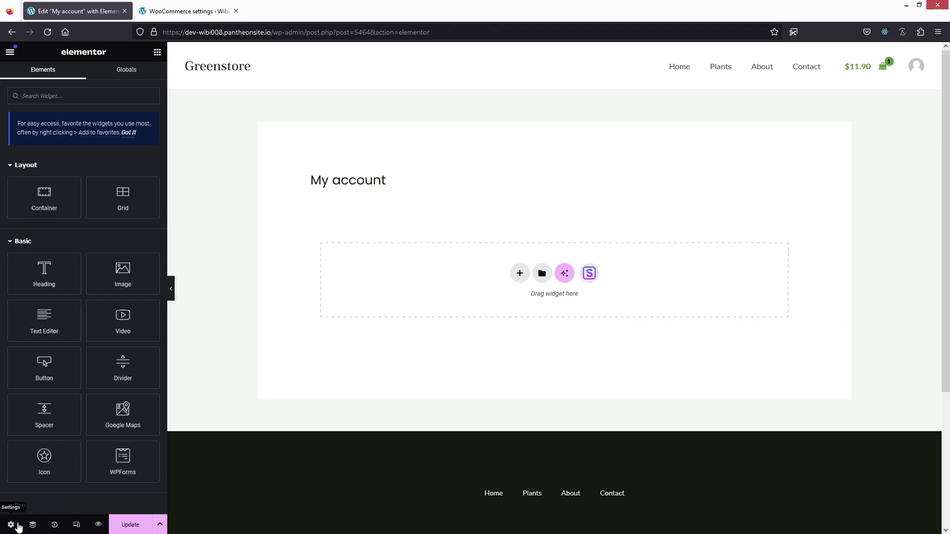
Step: Set the My account page's layout to Elementor Canvas
left_click(11, 525)
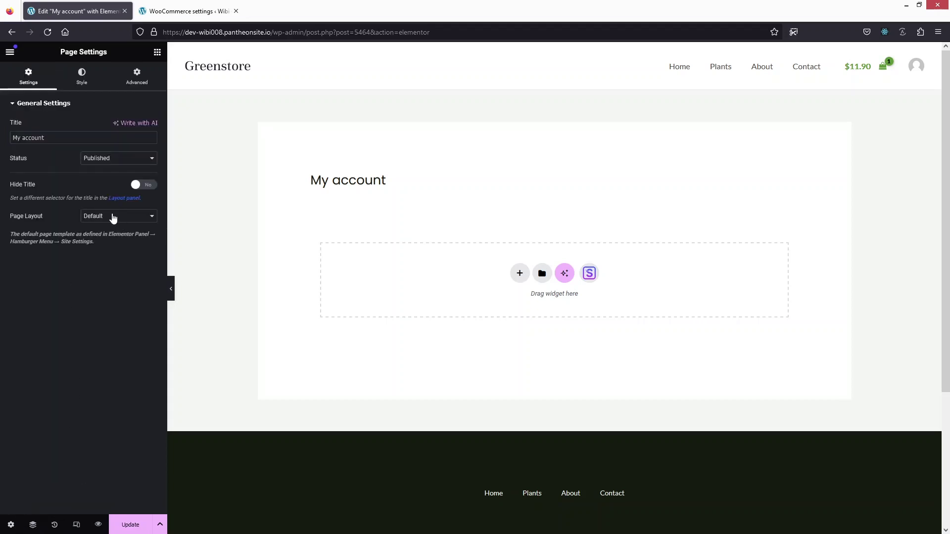
left_click(113, 218)
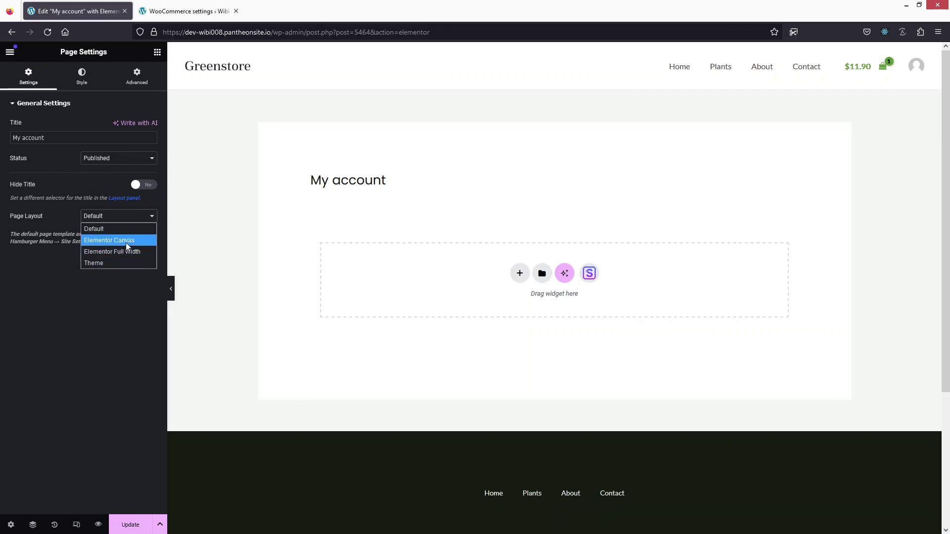
left_click(111, 241)
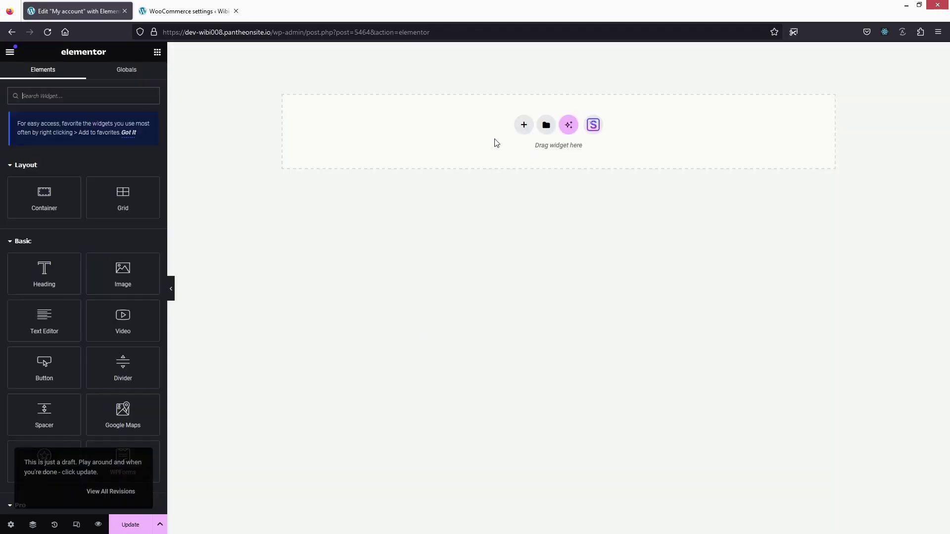
Step: Add a Flexbox container with the single-column, downward-direction structure to the empty page
left_click(524, 126)
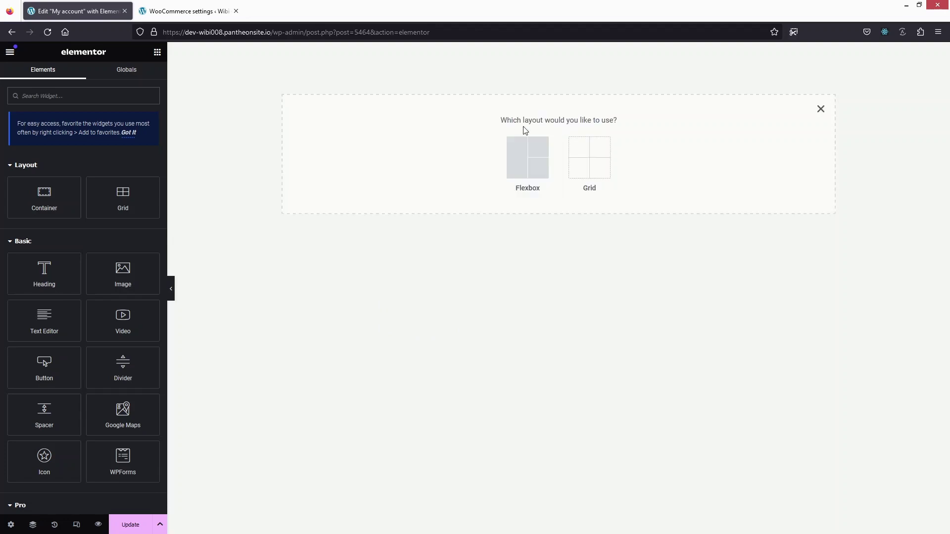
left_click(535, 169)
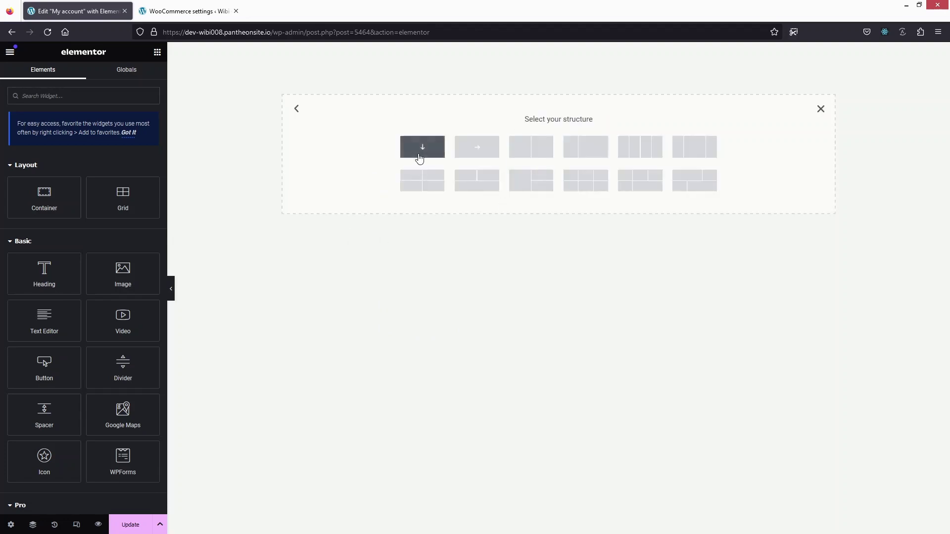
left_click(418, 156)
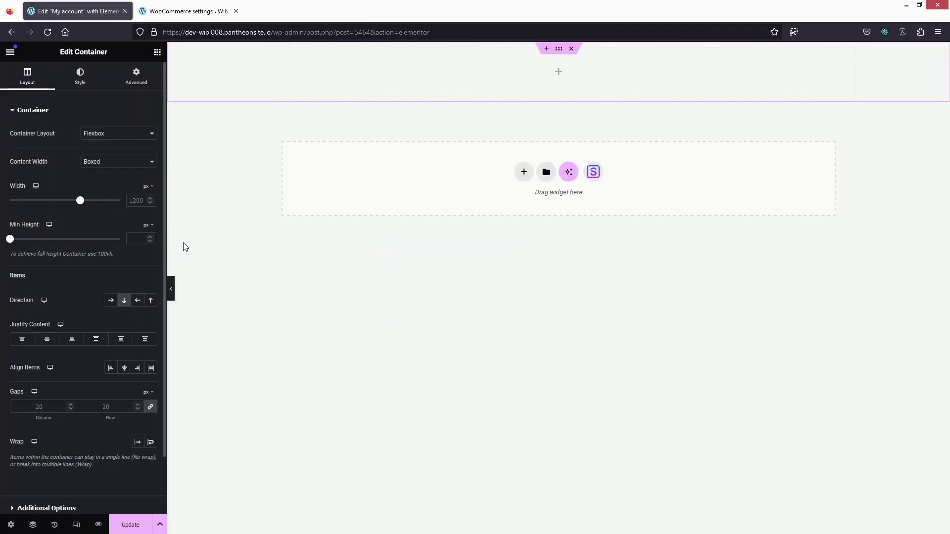
Step: Place a Heading widget in the new container and a Text Editor widget directly below it
left_click(157, 52)
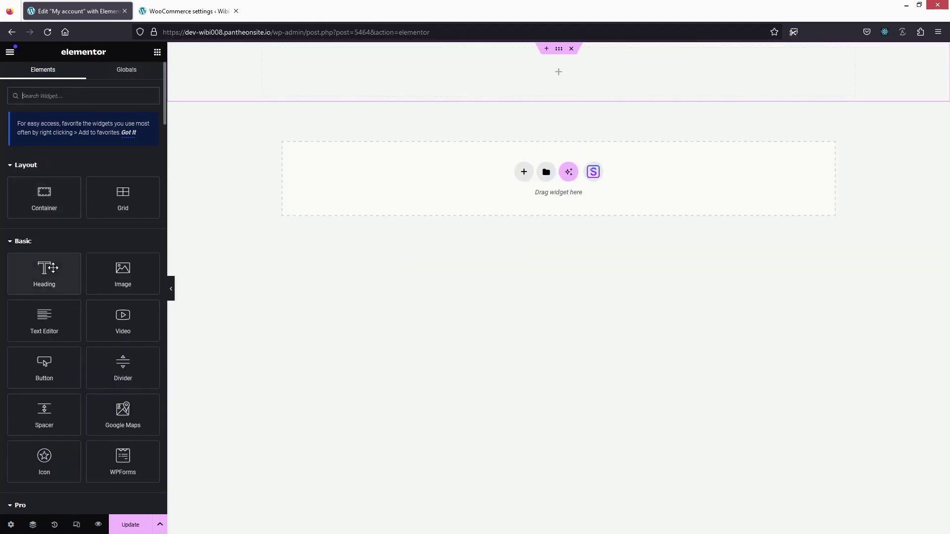
left_click_drag(47, 274, 356, 84)
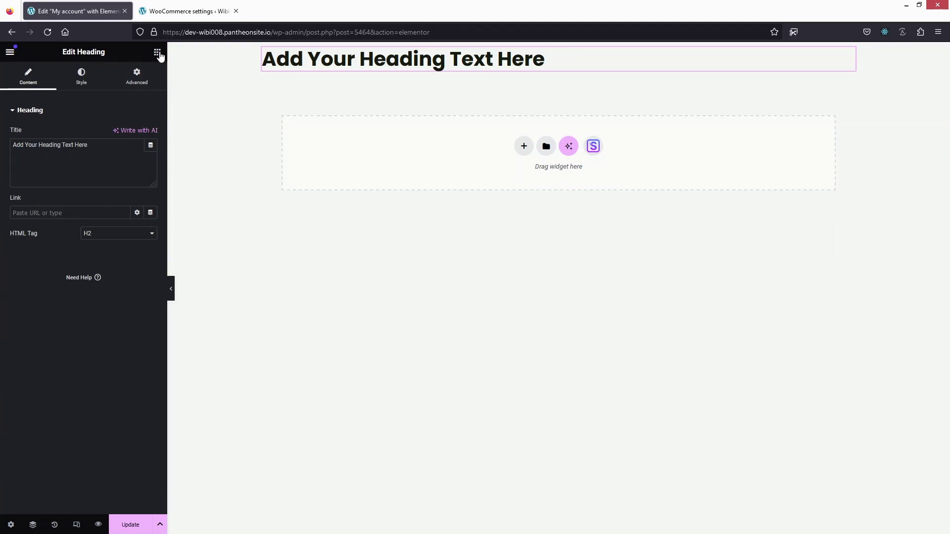
left_click(158, 53)
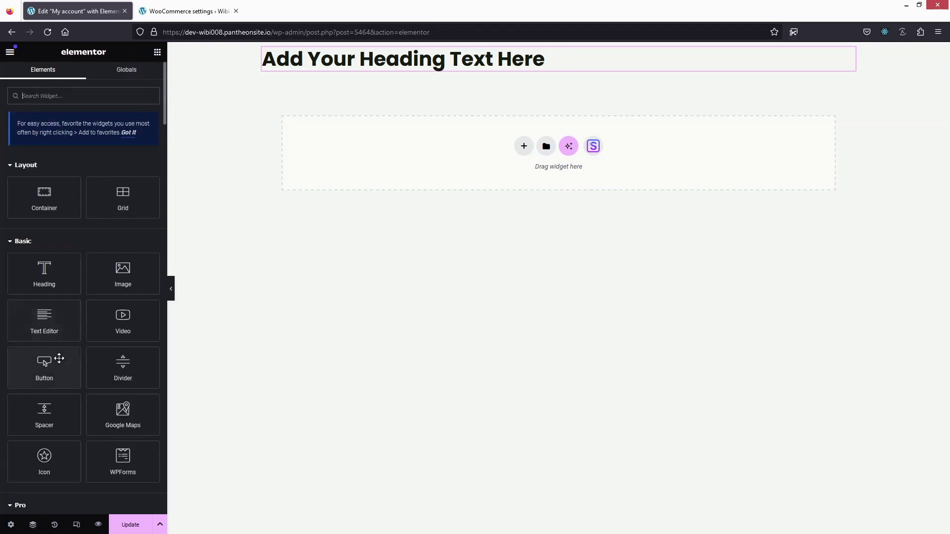
left_click_drag(48, 324, 453, 64)
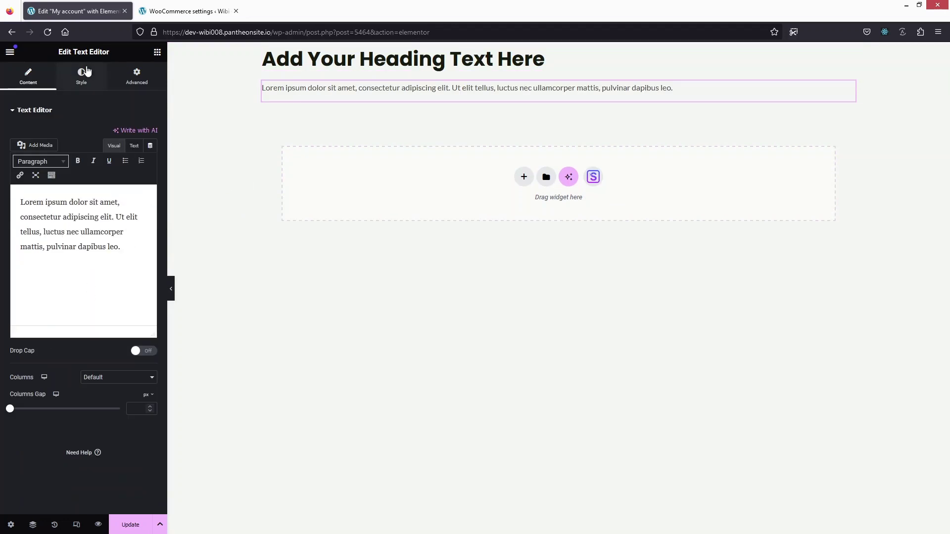
Step: Center the Text Editor widget's text and replace it with "Welcome to your account page"
left_click(81, 75)
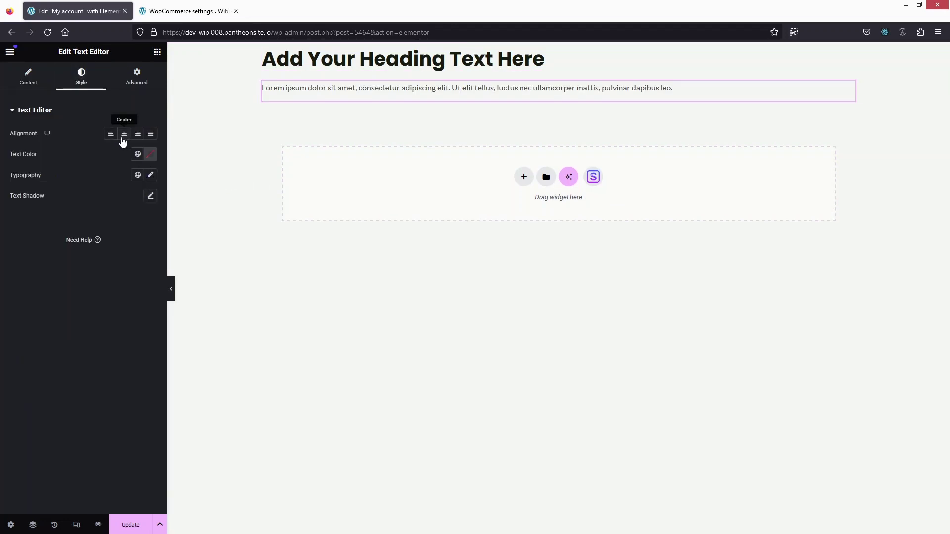
left_click(123, 135)
left_click(29, 78)
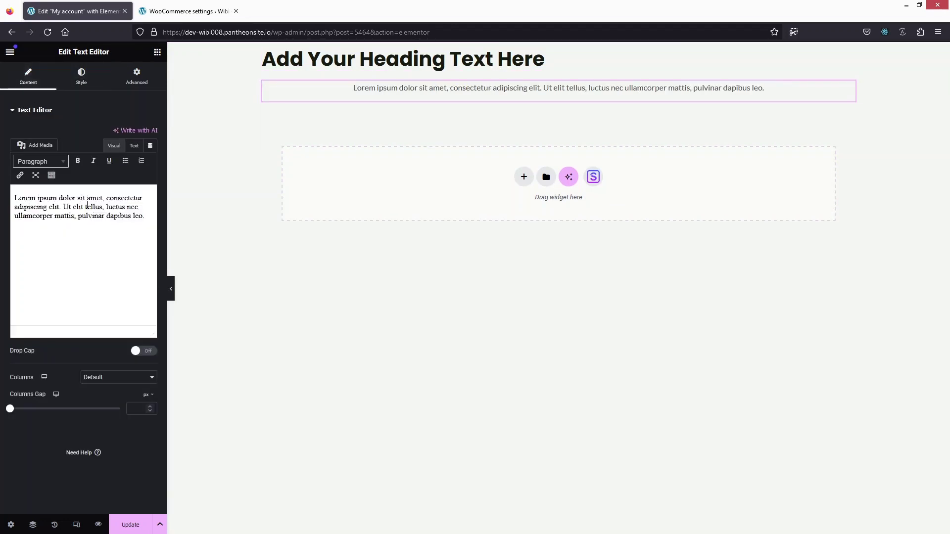
left_click_drag(124, 246, 13, 195)
type("Welcome to your account page")
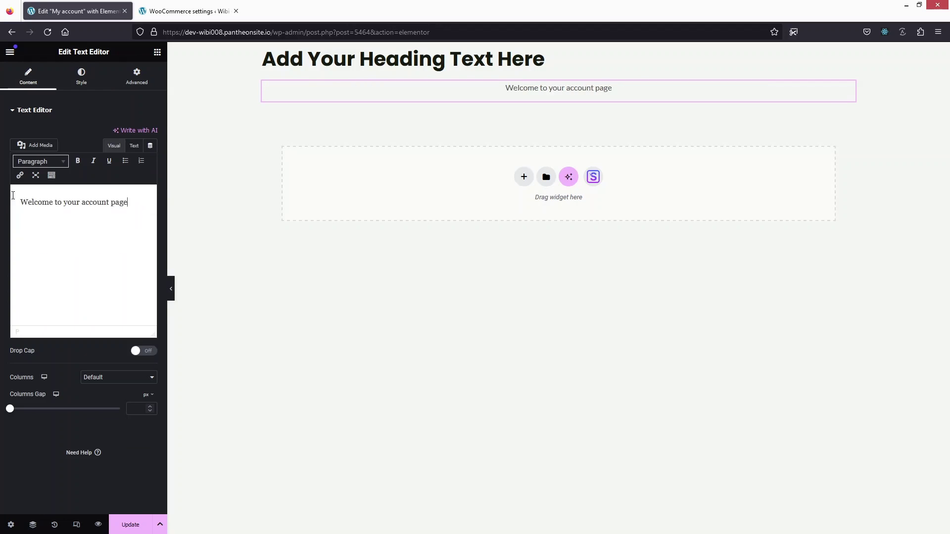
Step: Center the heading above the welcome text and change its title to "My Account"
left_click(545, 60)
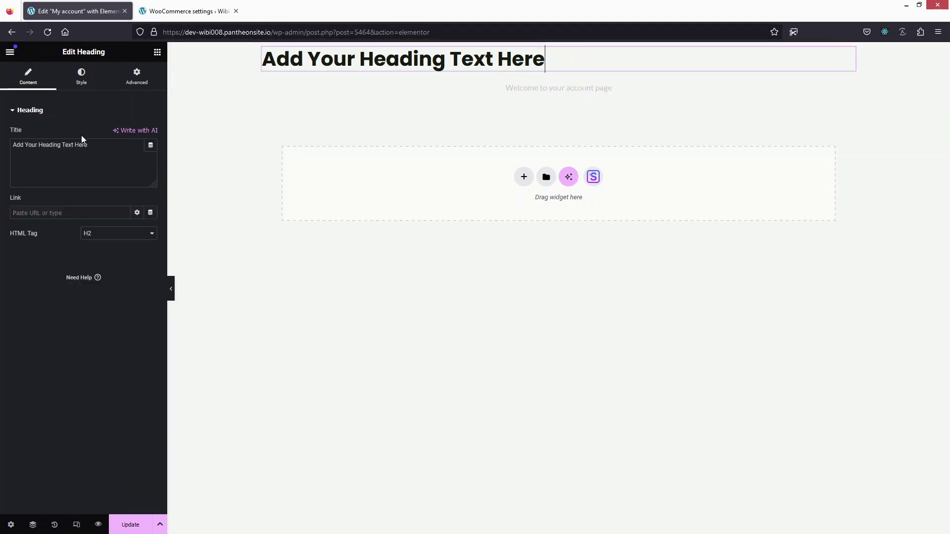
left_click(81, 77)
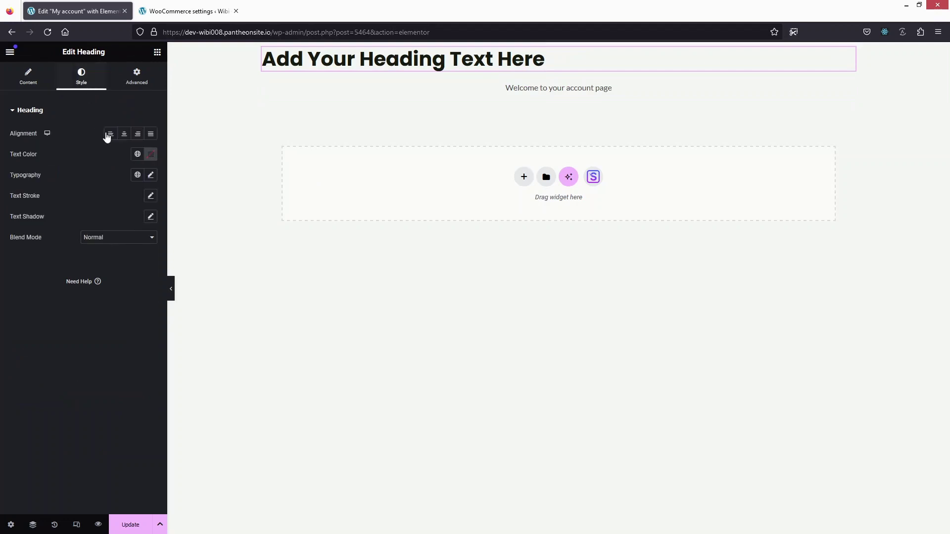
left_click(124, 133)
left_click(29, 78)
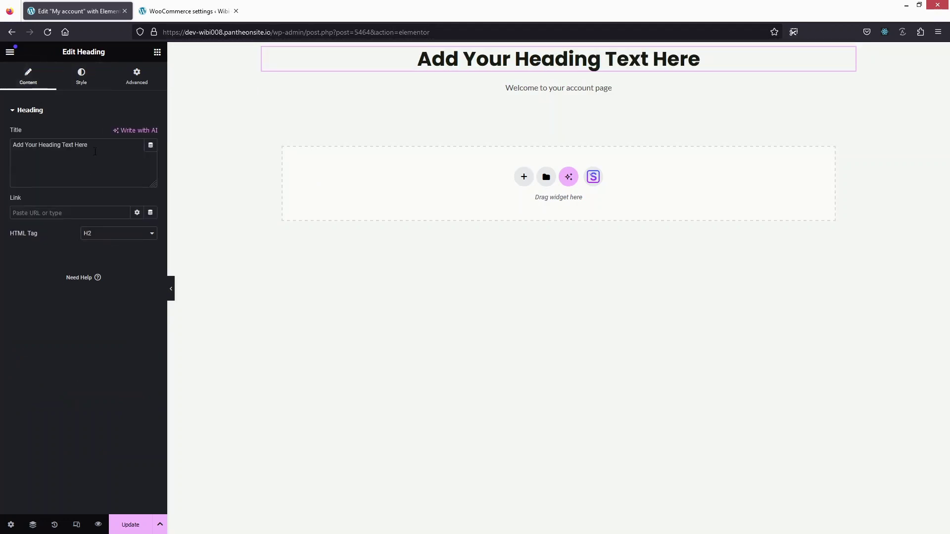
left_click_drag(94, 152, 10, 143)
type("My Account")
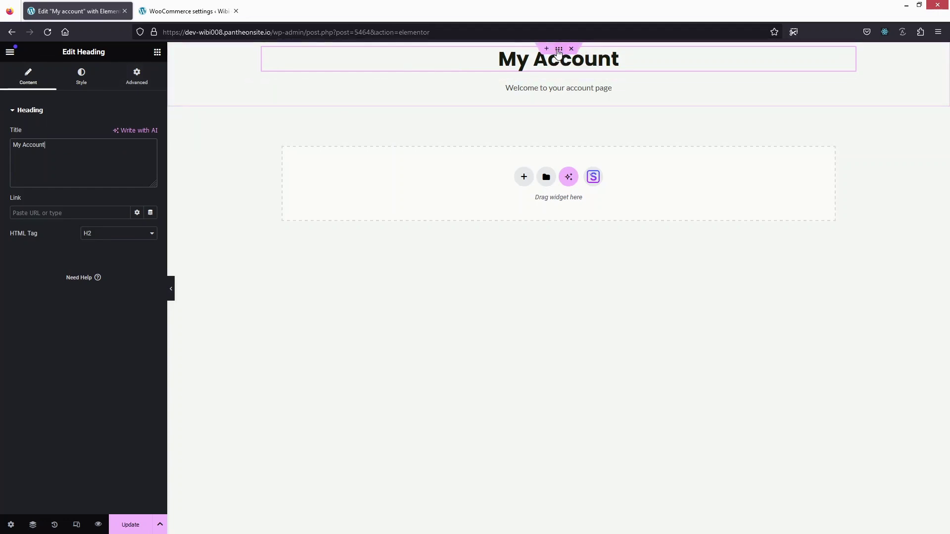
Step: Unlink the heading container's padding values and set 100 px top and 20 px bottom, with 0 on the sides
left_click(559, 50)
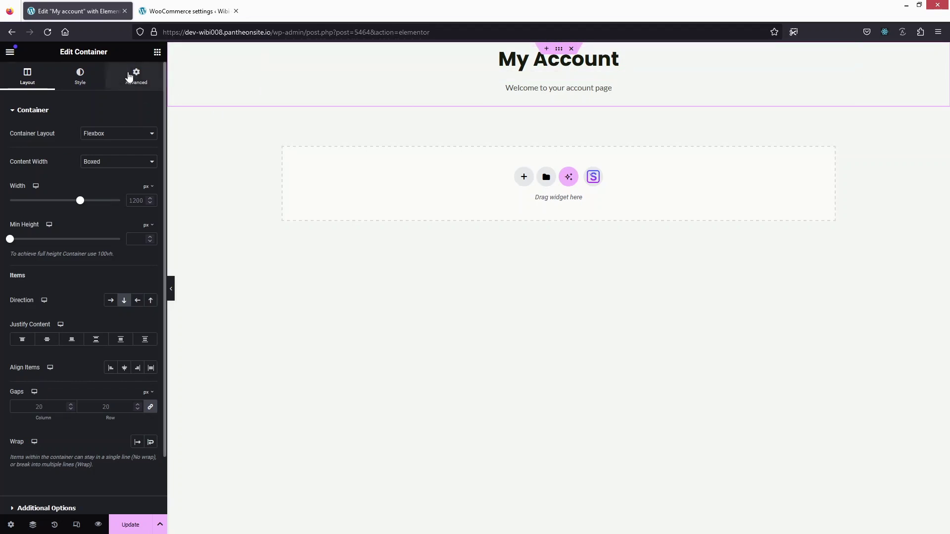
left_click(129, 76)
left_click(151, 184)
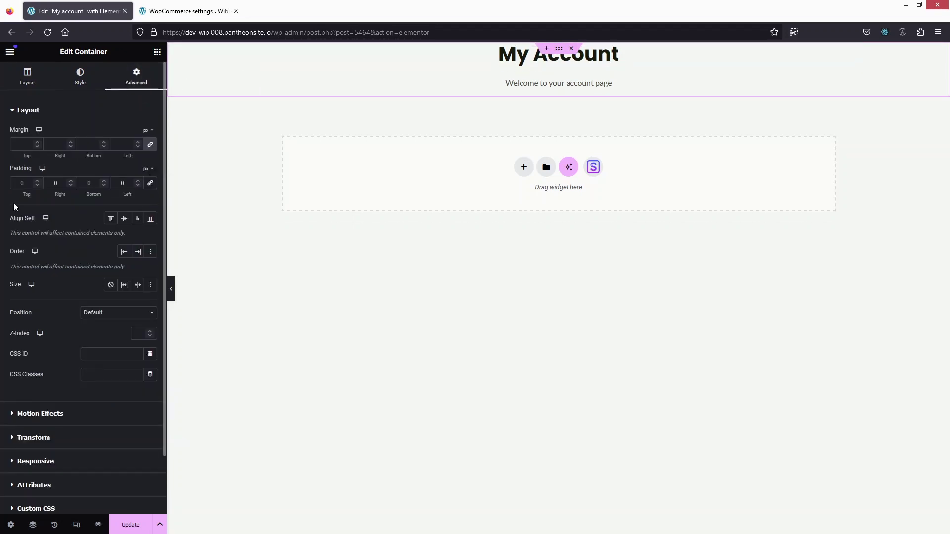
left_click(22, 183)
type("1000")
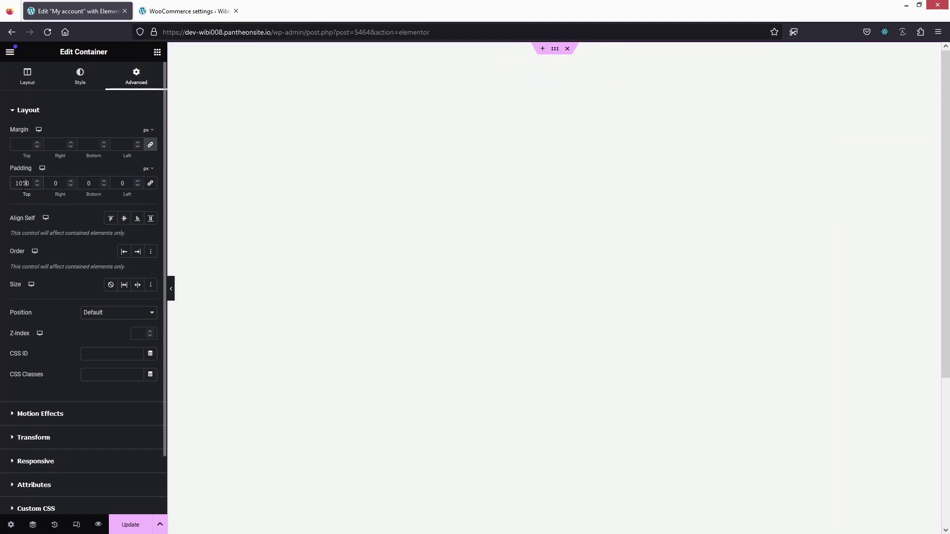
key("BackSpace")
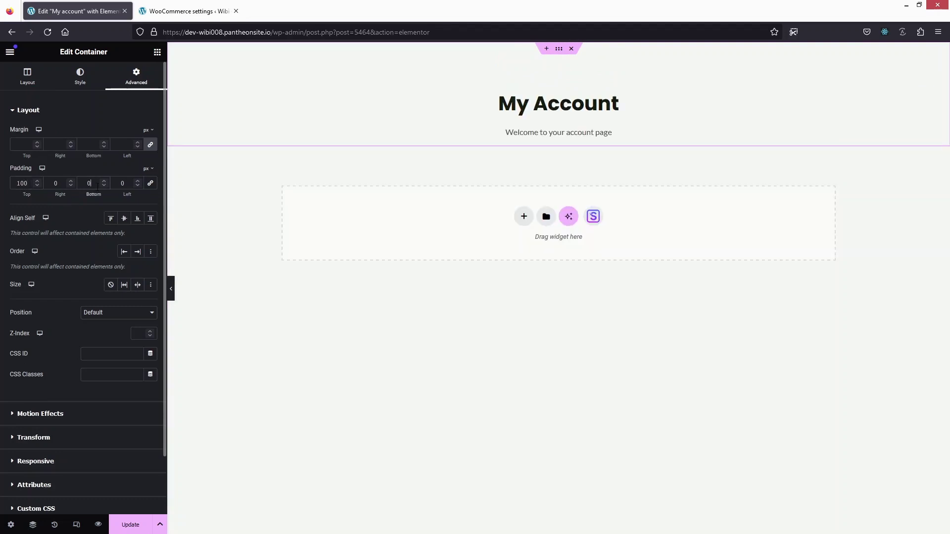
type("20")
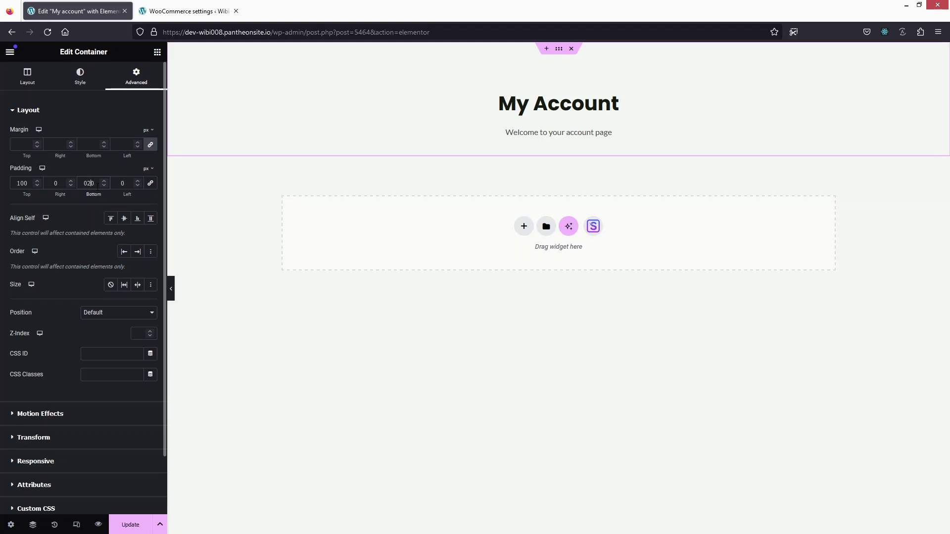
key("BackSpace")
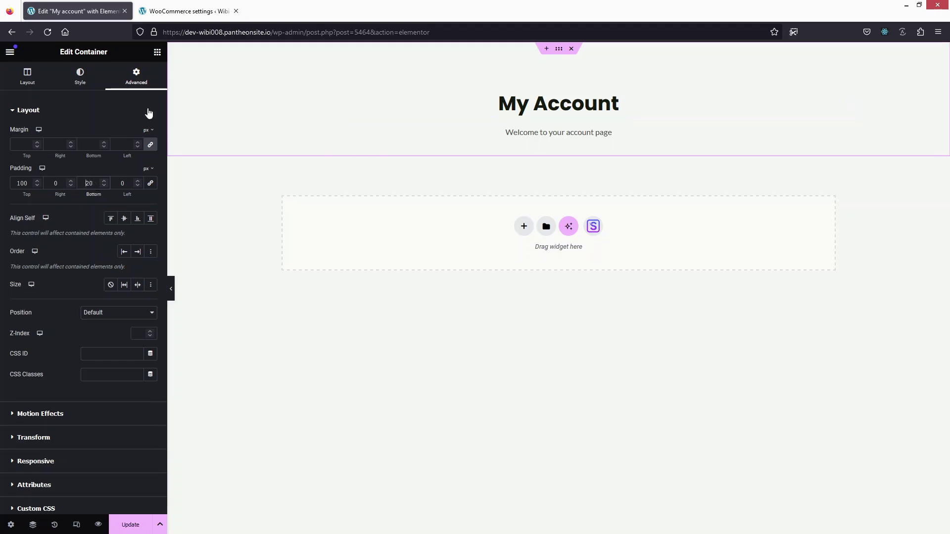
Step: Give the container holding the heading and welcome text a classic background in solid dark blue
left_click(68, 82)
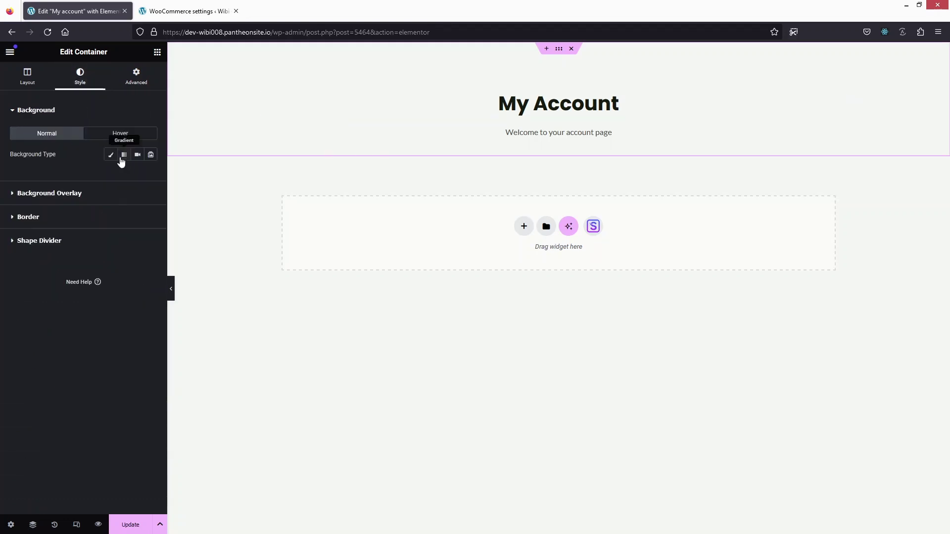
left_click(112, 157)
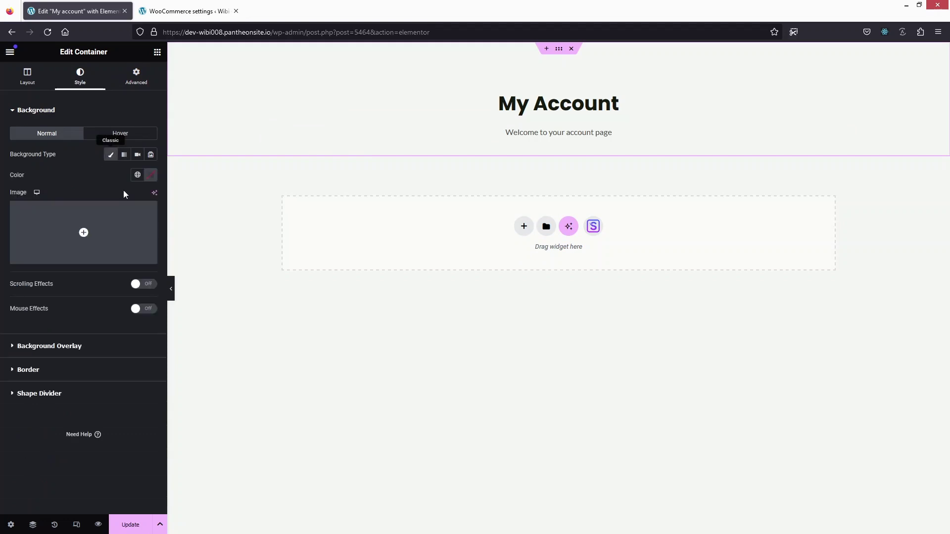
left_click(151, 175)
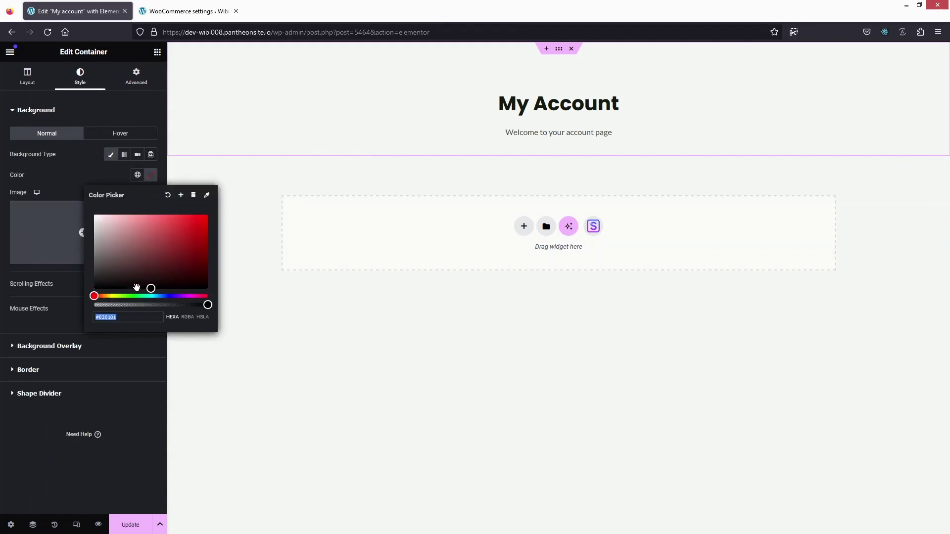
left_click(168, 296)
left_click_drag(173, 233, 193, 256)
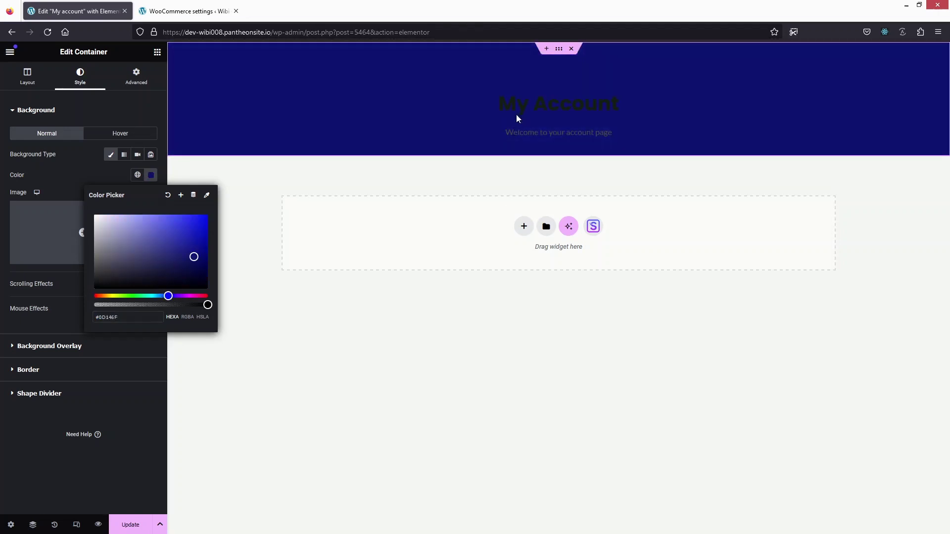
Step: Set the "My Account" heading's text color to white, #FFFFFF
left_click(522, 104)
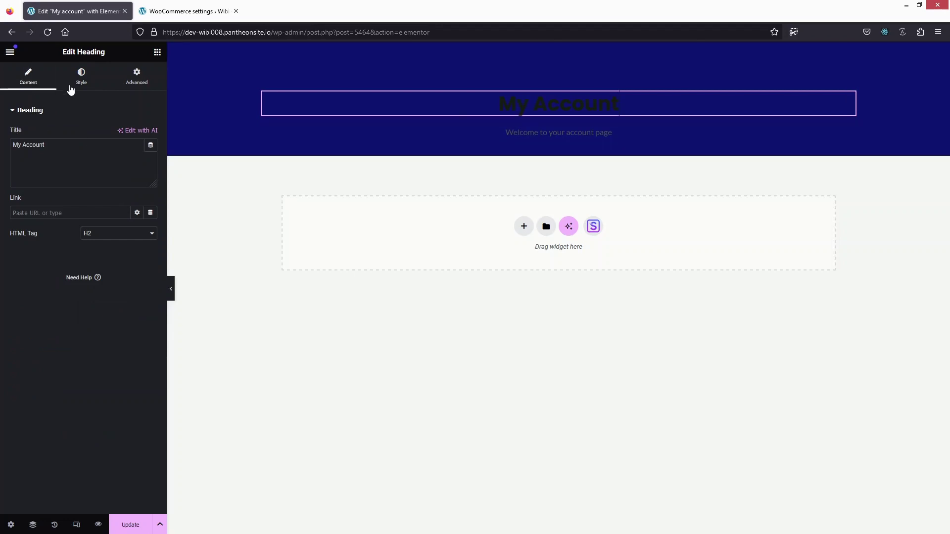
left_click(81, 77)
left_click(151, 155)
left_click_drag(121, 218, 84, 191)
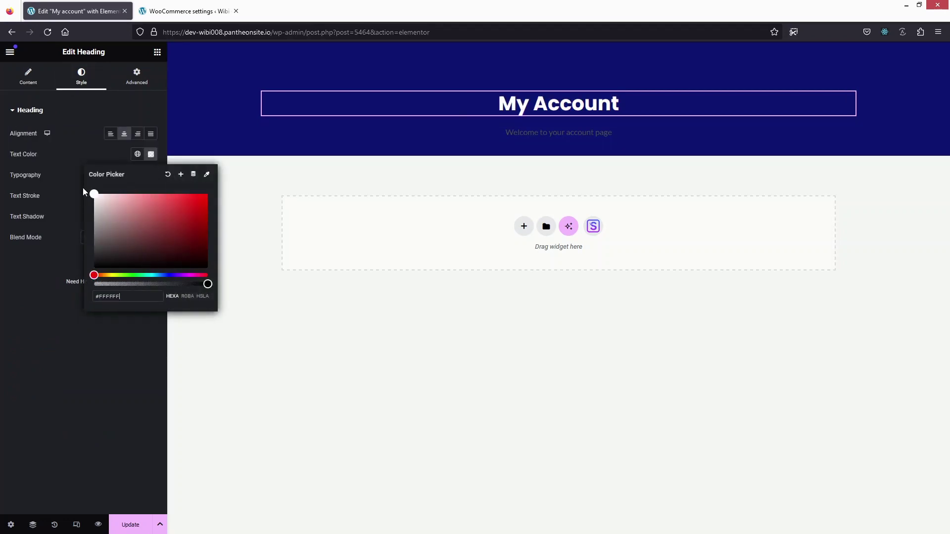
Step: Set the welcome text's color to light gray, #DFDFDF
left_click(396, 140)
left_click(80, 83)
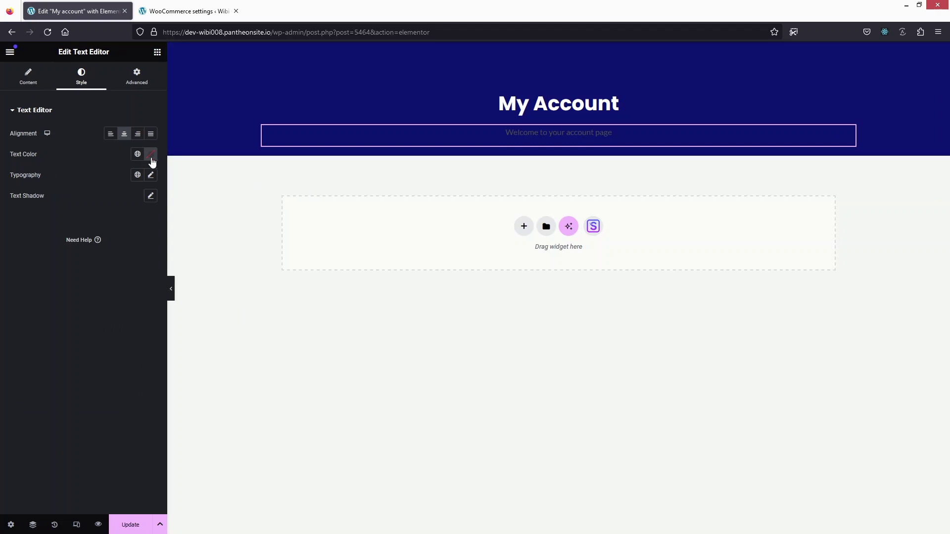
left_click(151, 154)
left_click_drag(113, 229, 80, 208)
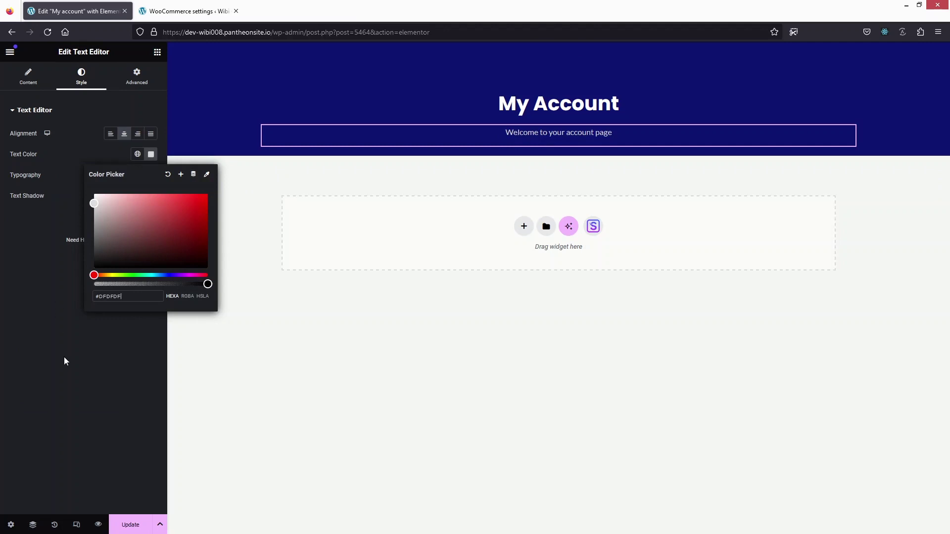
left_click(66, 374)
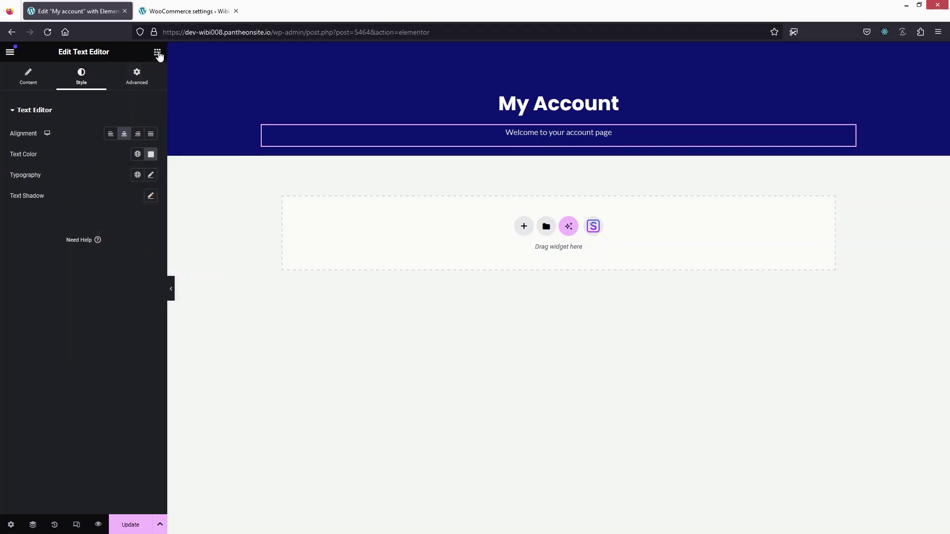
Step: Add a nested container below the welcome text inside the blue section and set its direction to horizontal row
left_click(157, 52)
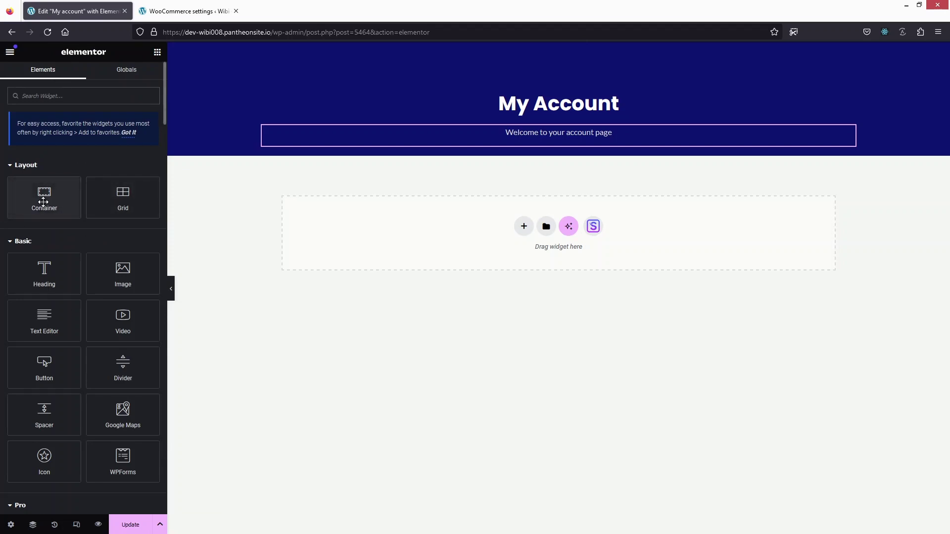
left_click_drag(44, 198, 560, 138)
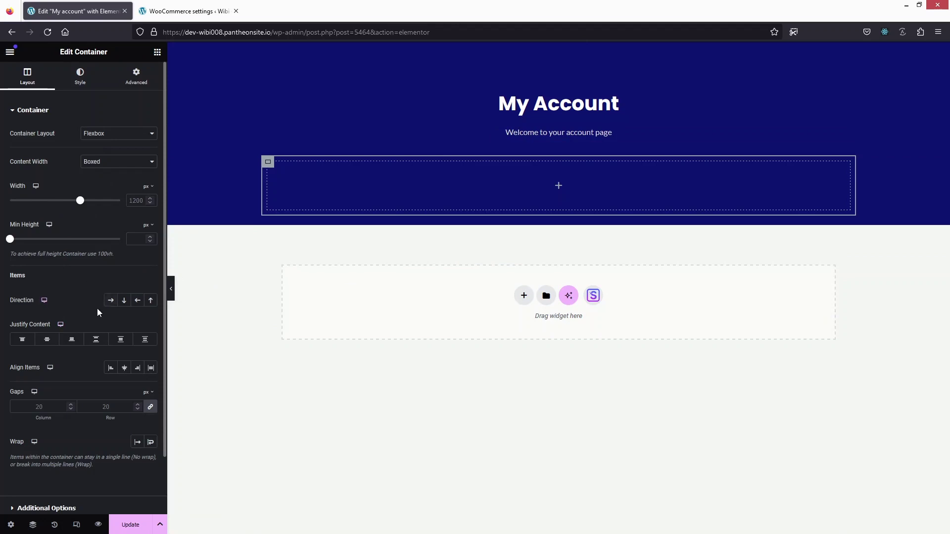
left_click(110, 301)
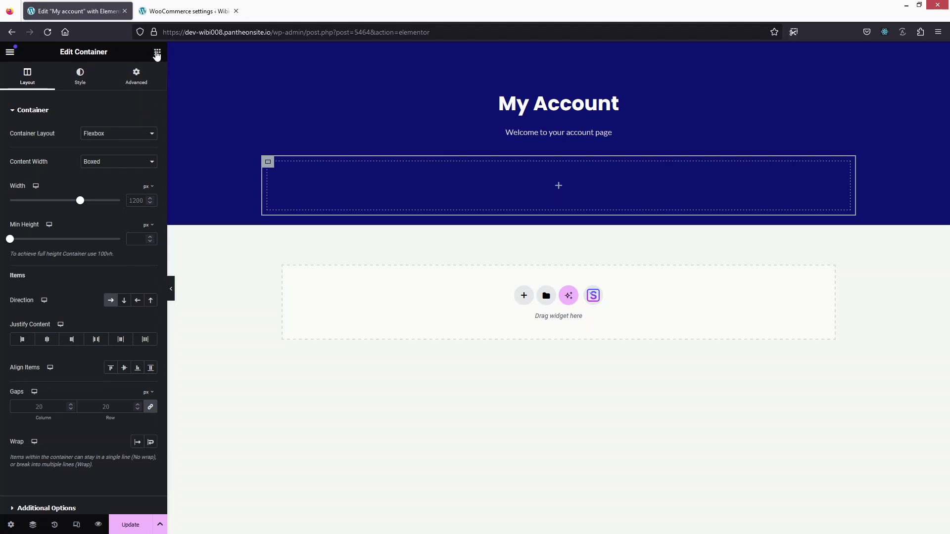
Step: Search the widgets for "icon" and place an Icon Box in the new nested container
left_click(156, 52)
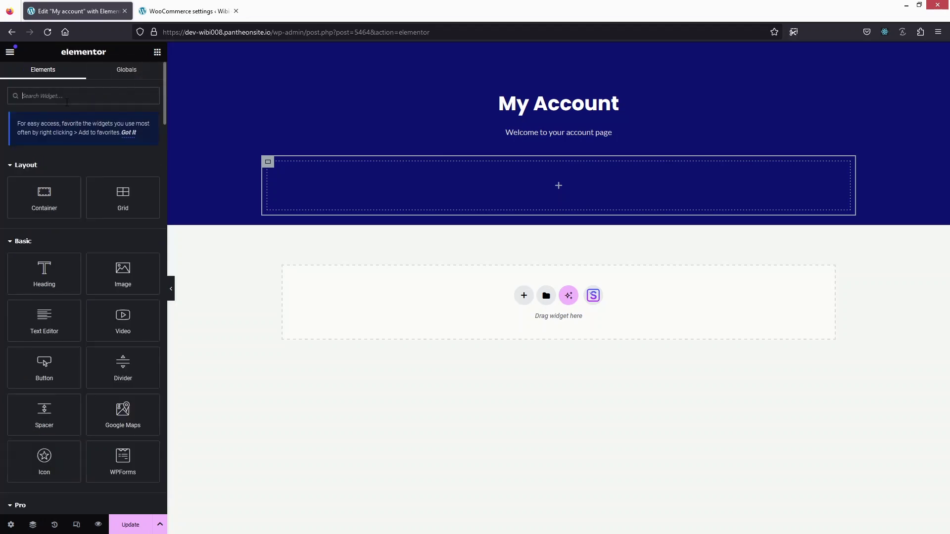
type("icon")
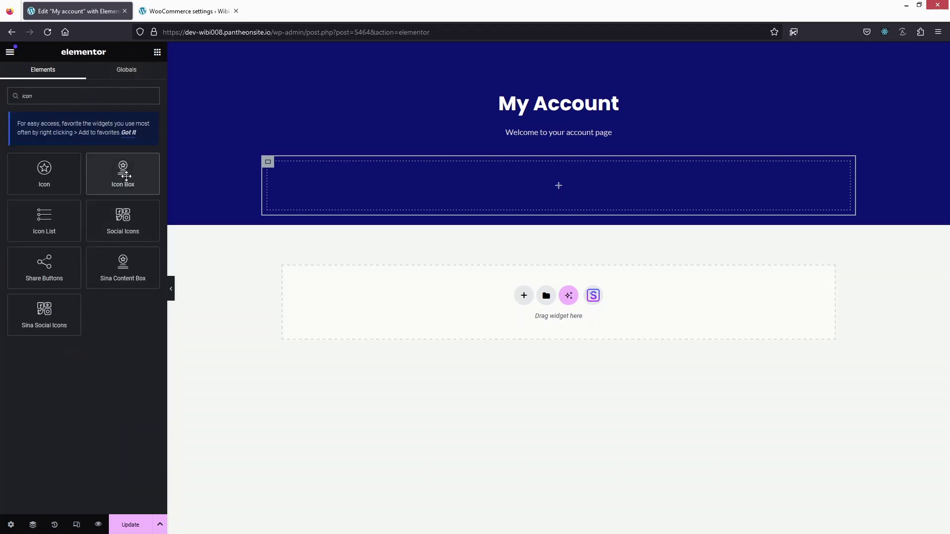
left_click_drag(123, 176, 470, 170)
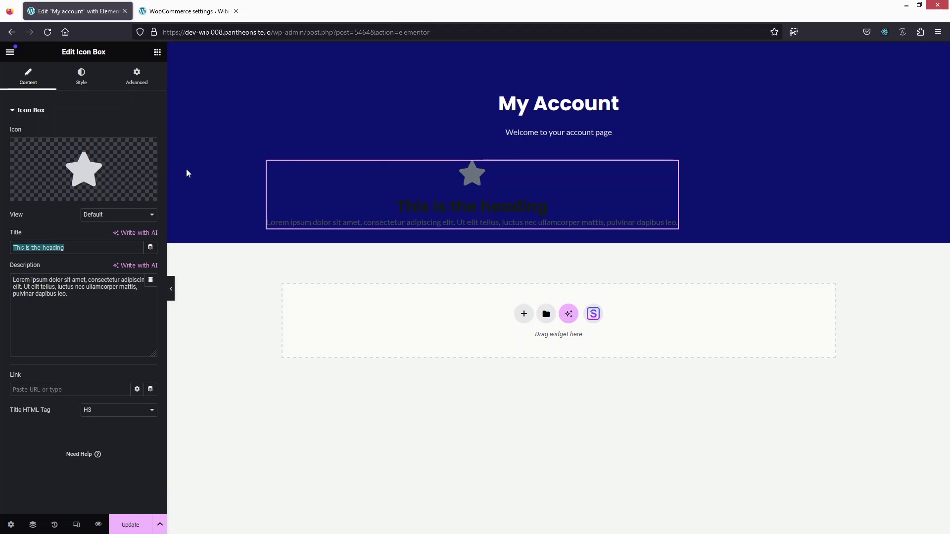
Step: Check the account endpoint names in the WooCommerce settings, title the icon box "Orders" and delete its description
left_click(160, 19)
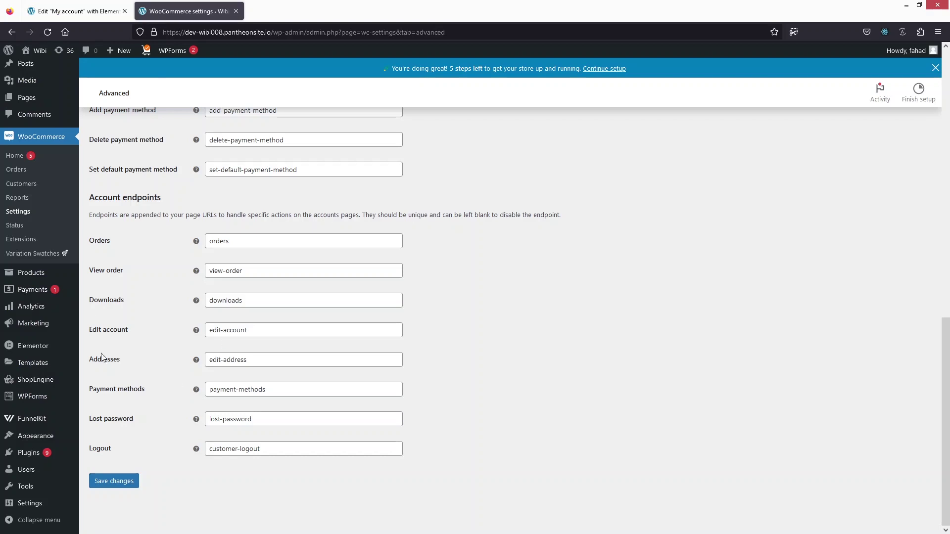
left_click(89, 11)
type("Orders")
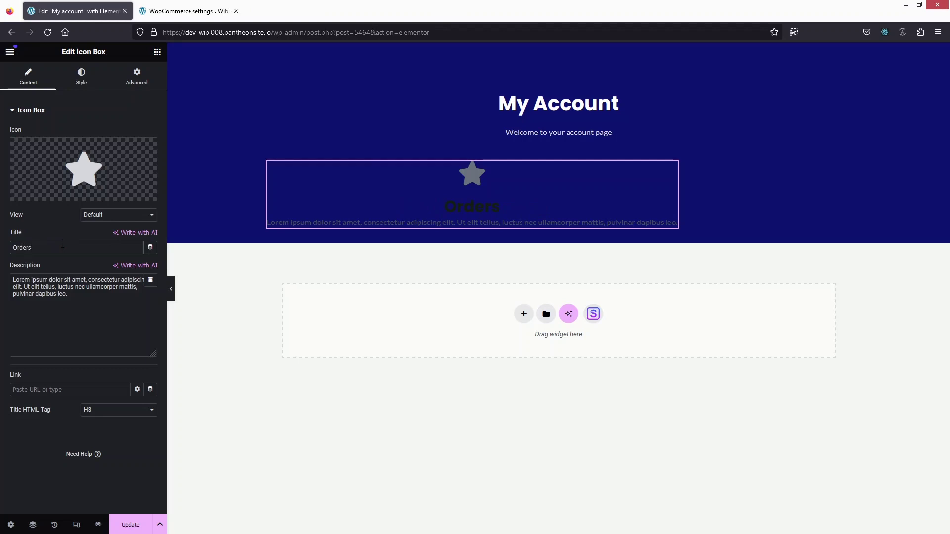
left_click(88, 298)
key("ctrl+a")
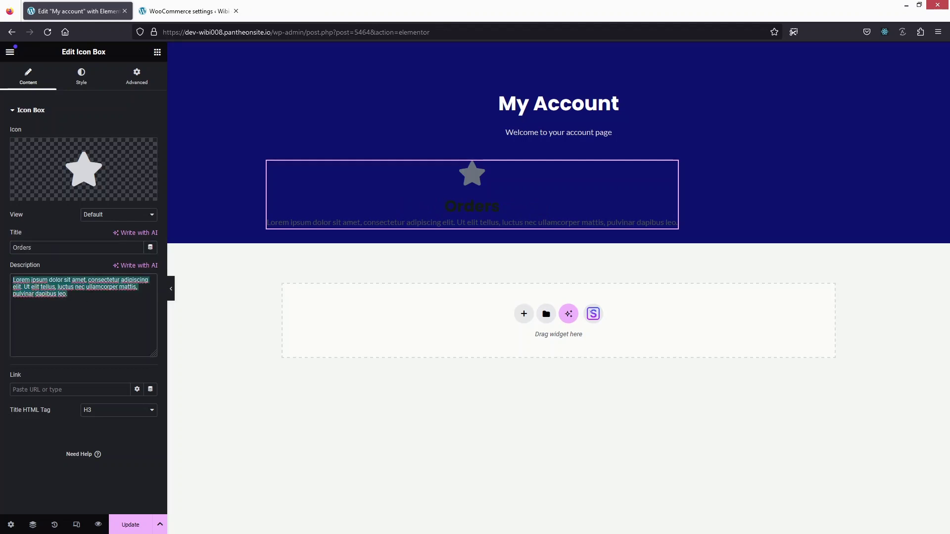
key("BackSpace")
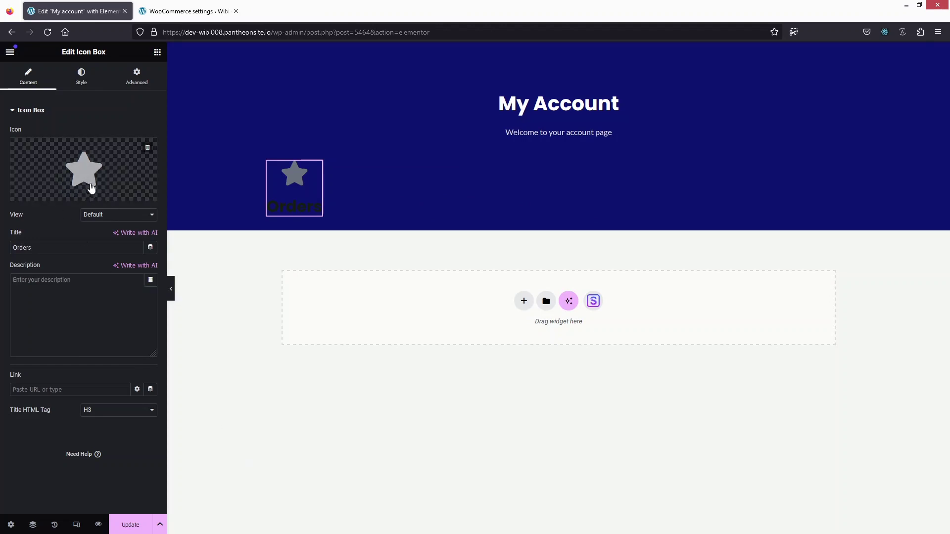
Step: Replace the Orders box's star with the shopping cart icon from the library and set its view to Stacked
left_click(85, 179)
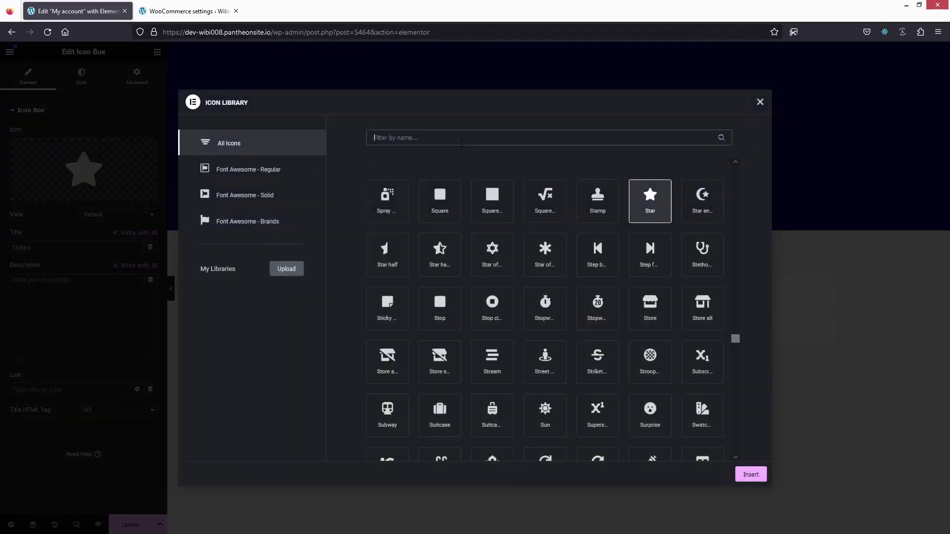
type("cart")
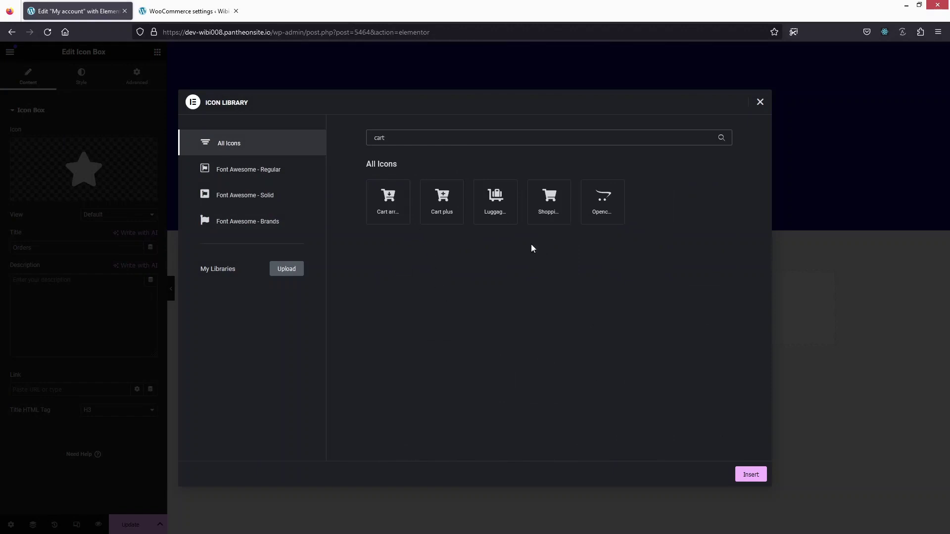
left_click(550, 198)
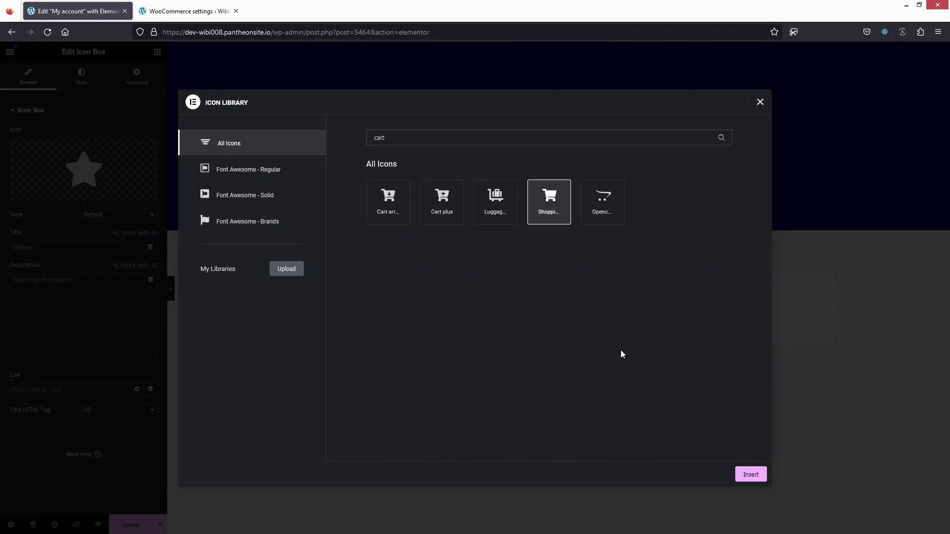
left_click(747, 474)
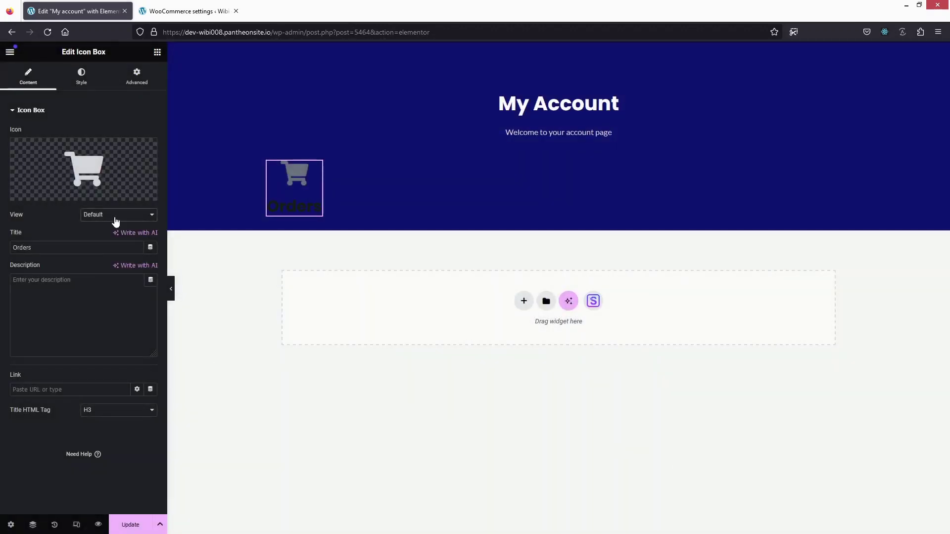
left_click(115, 218)
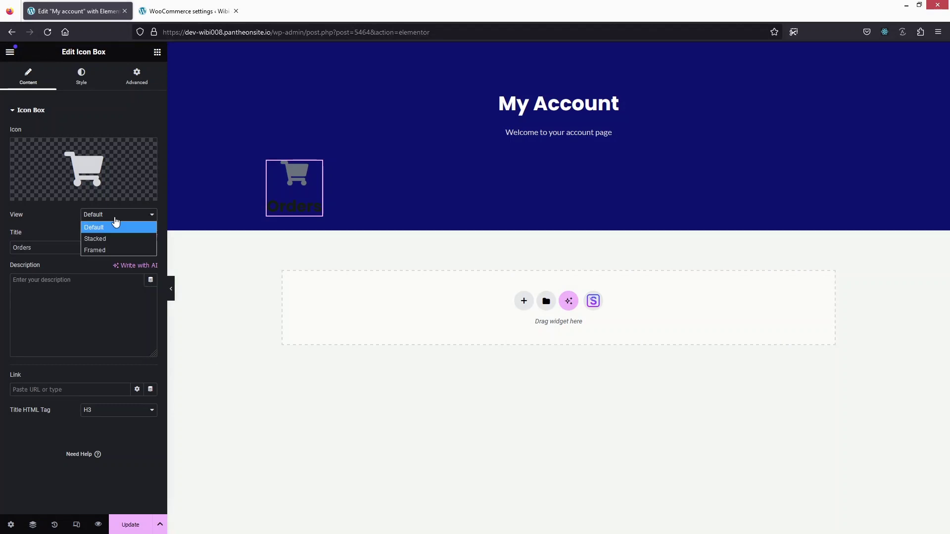
left_click(101, 240)
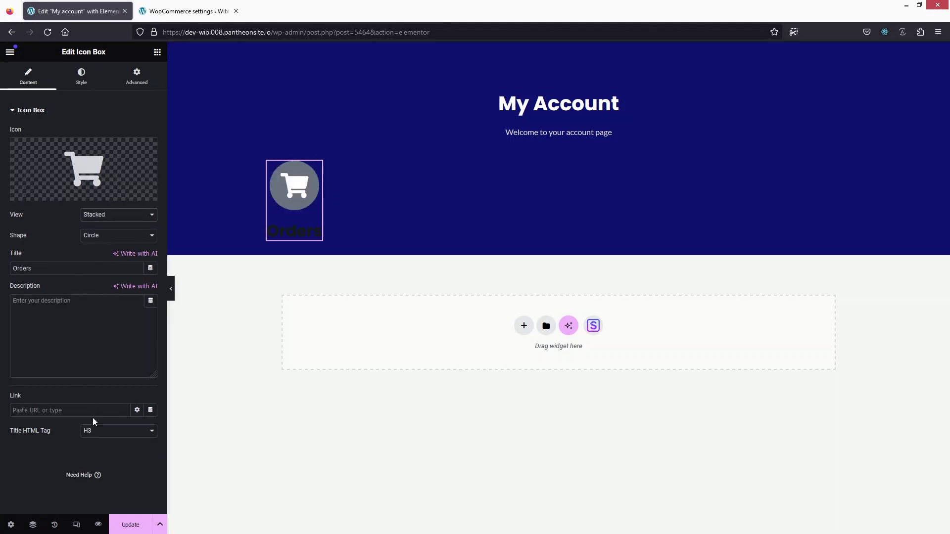
Step: Set the Orders icon's primary color to white #FFFFFF and its secondary color to black #000000
left_click(83, 78)
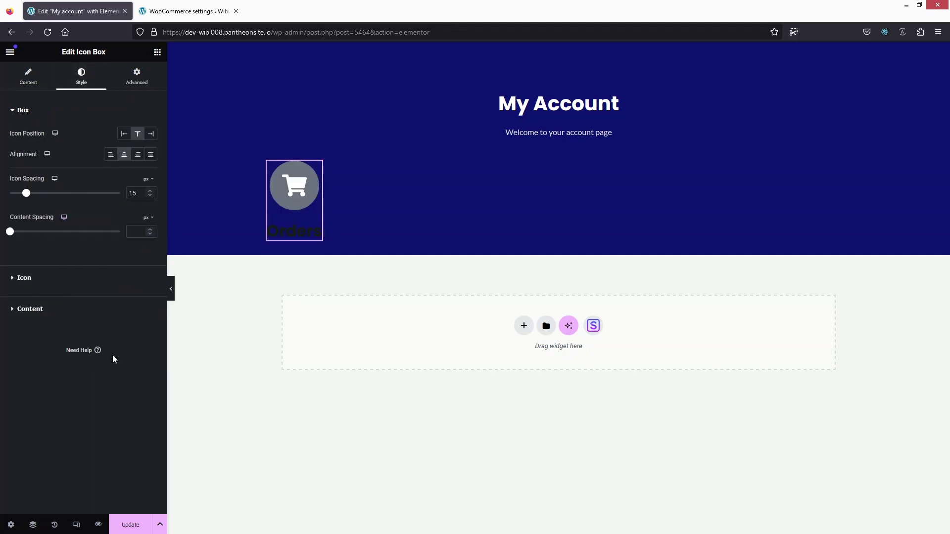
left_click(17, 281)
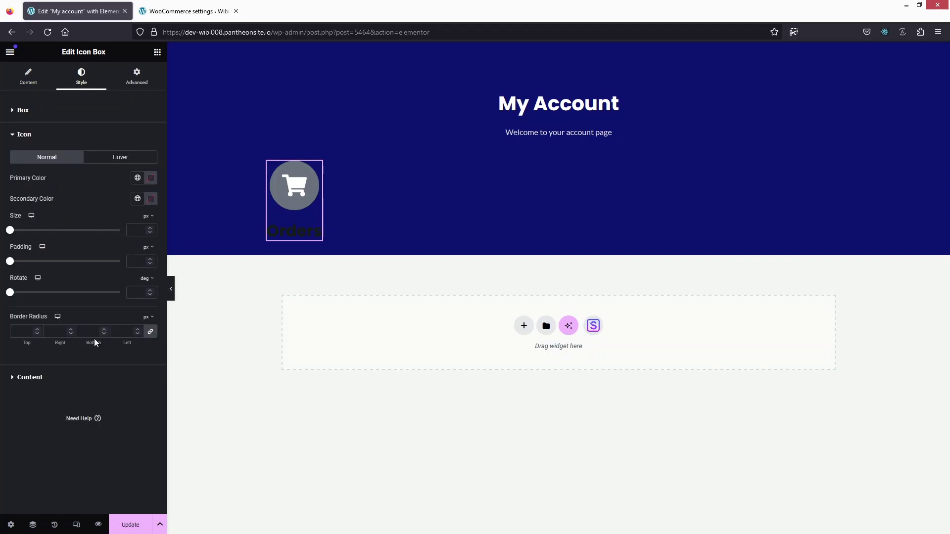
left_click(151, 179)
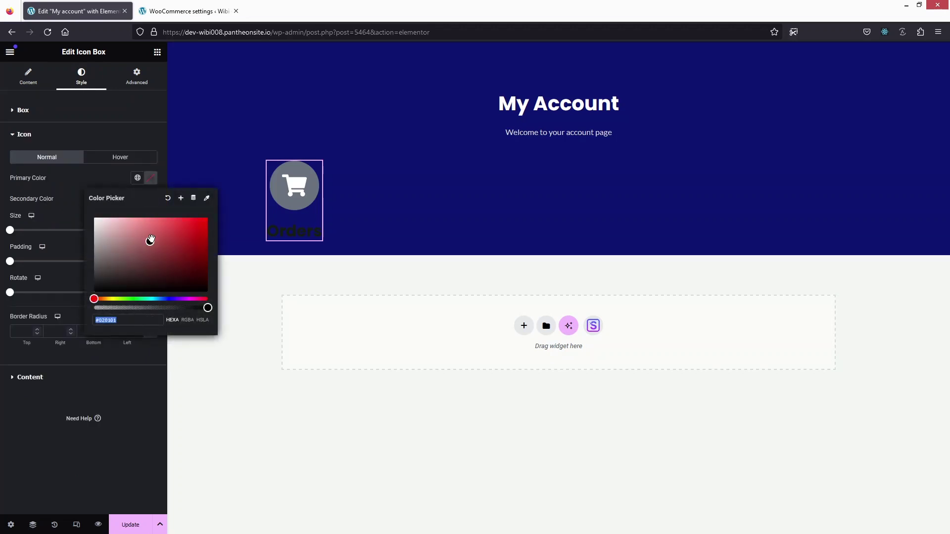
left_click(154, 233)
mouse_move(154, 234)
left_mouse_down()
mouse_move(106, 232)
mouse_move(117, 238)
mouse_move(94, 230)
mouse_move(92, 219)
left_mouse_up()
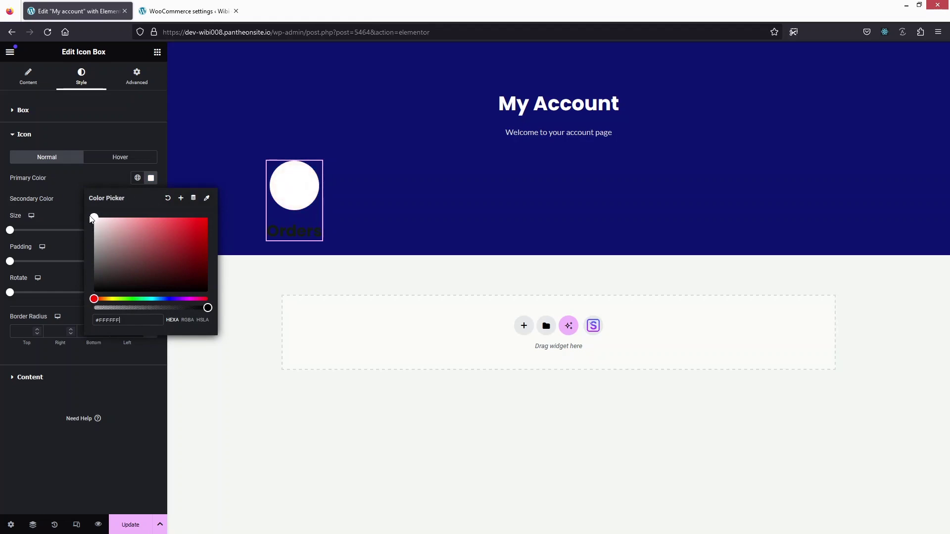
left_click(151, 198)
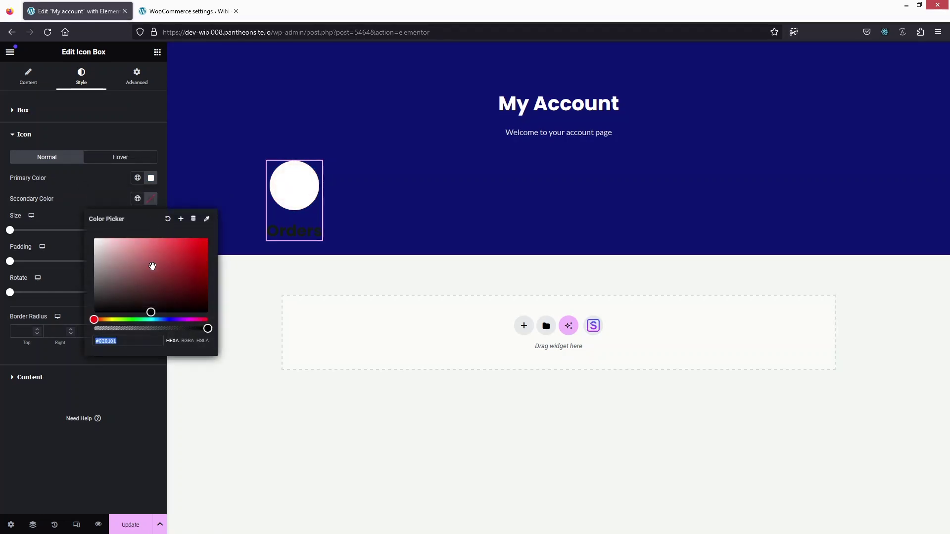
left_click_drag(151, 312, 90, 334)
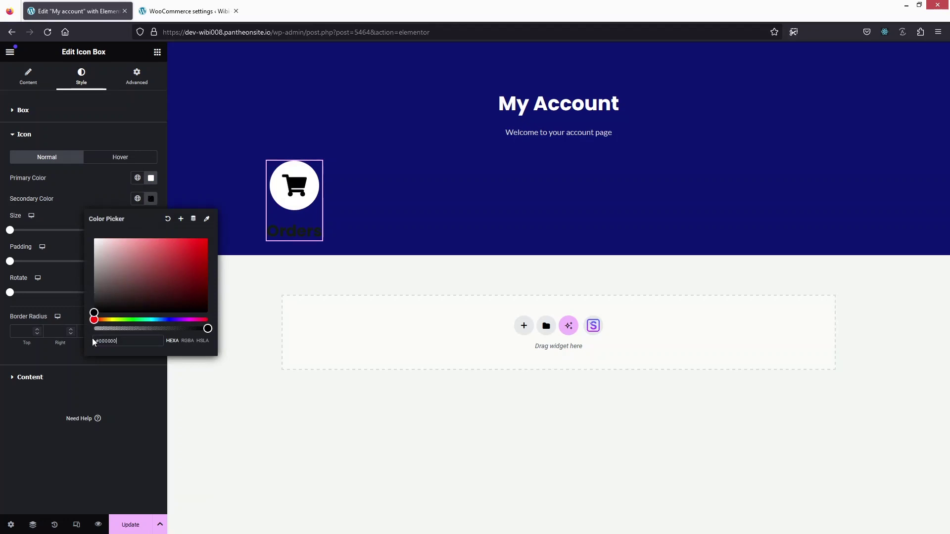
left_click(94, 343)
left_click(62, 198)
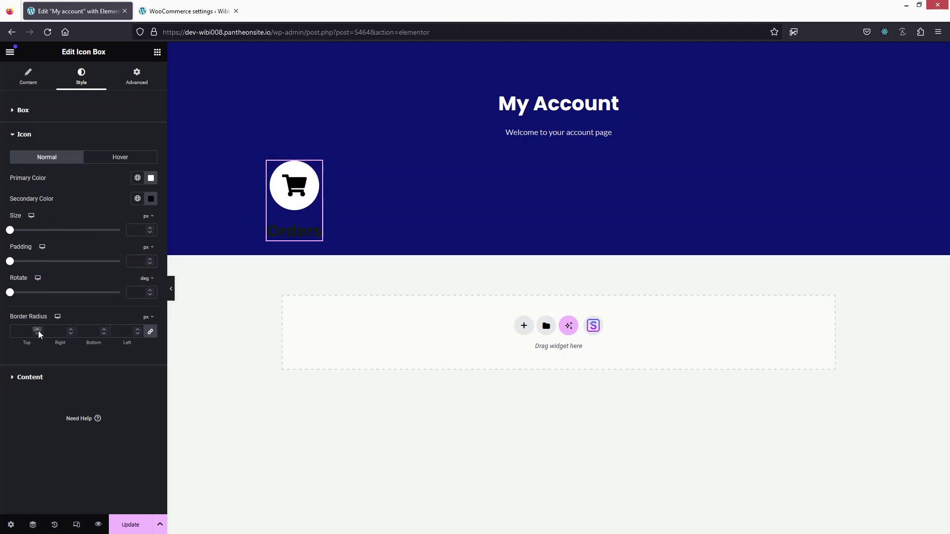
Step: Set the Orders icon box's title color to white, #FFFFFF
left_click(30, 384)
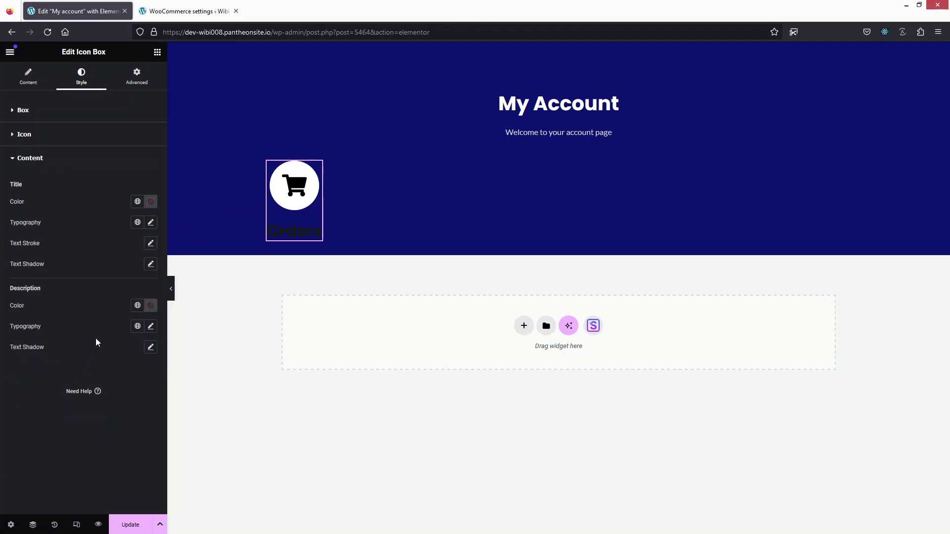
left_click(151, 201)
left_click_drag(130, 296, 85, 239)
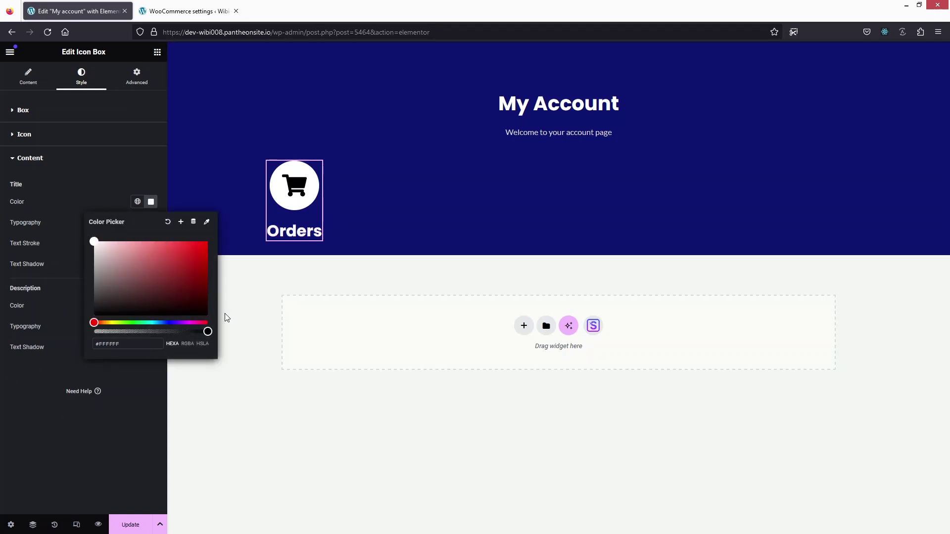
left_click(14, 158)
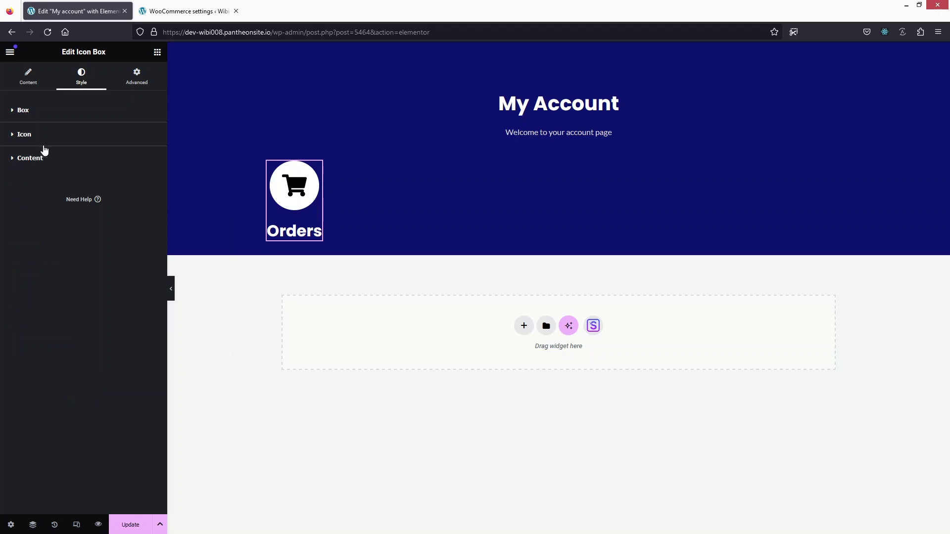
Step: Set the icon spacing of the Orders icon box to 5 px
left_click(12, 110)
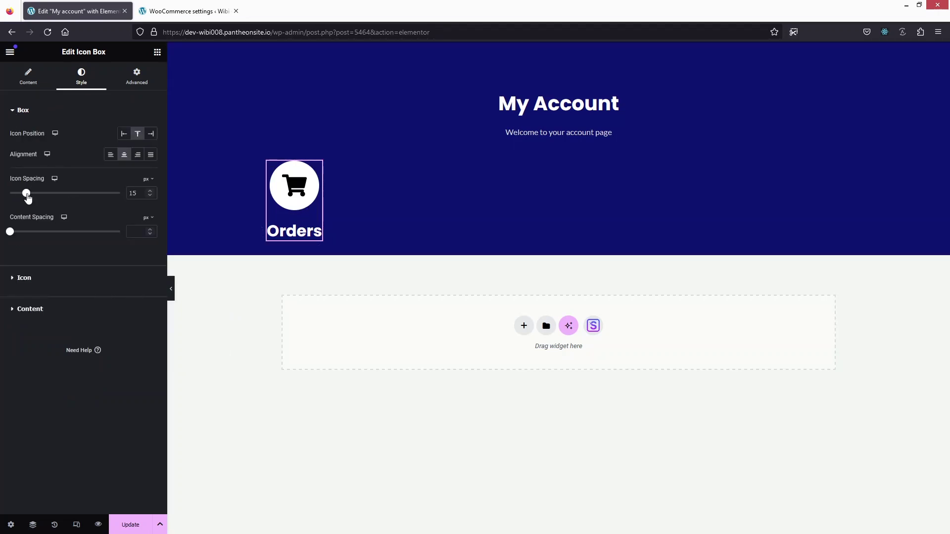
left_click_drag(27, 197, 9, 194)
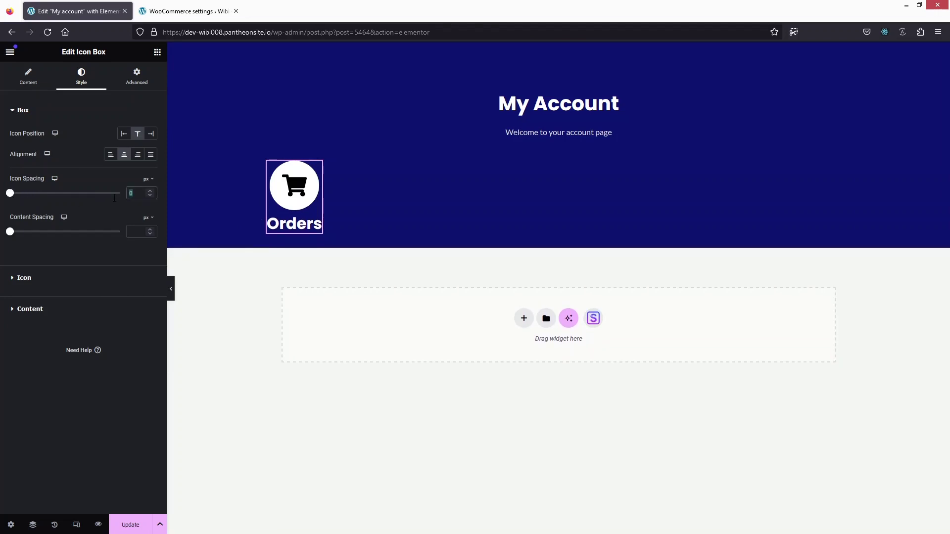
type("5")
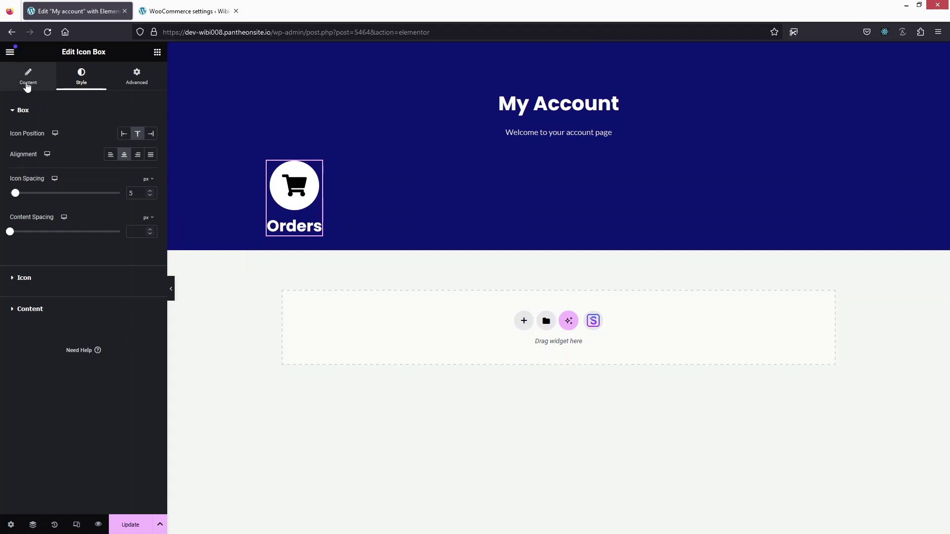
Step: Copy the Orders endpoint slug from the WooCommerce account endpoints and return to the icon box's content settings in Elementor
left_click(27, 85)
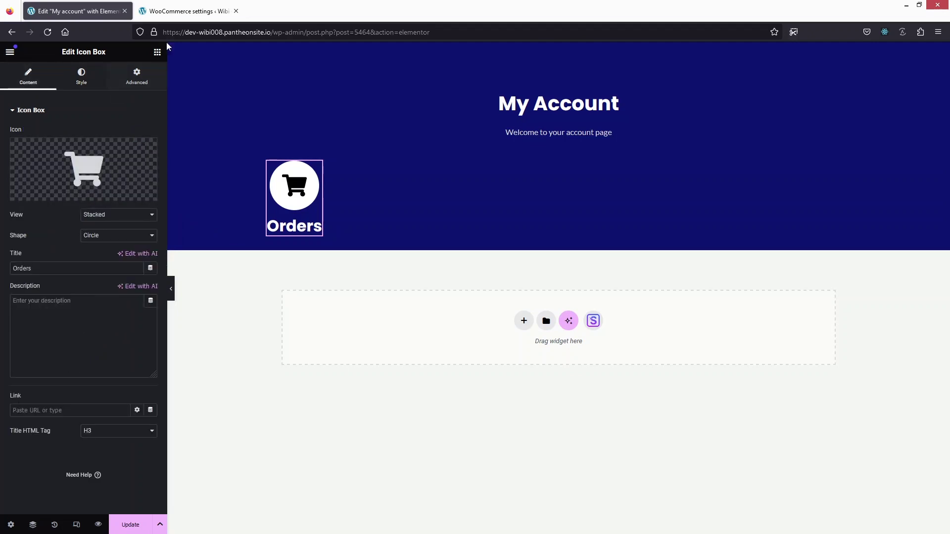
left_click(189, 15)
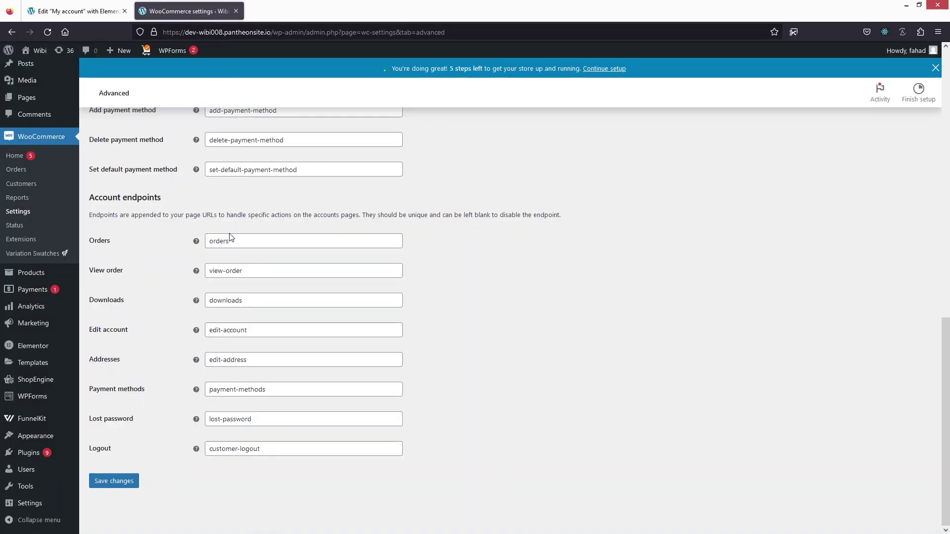
left_click_drag(234, 241, 159, 246)
key("ctrl+c")
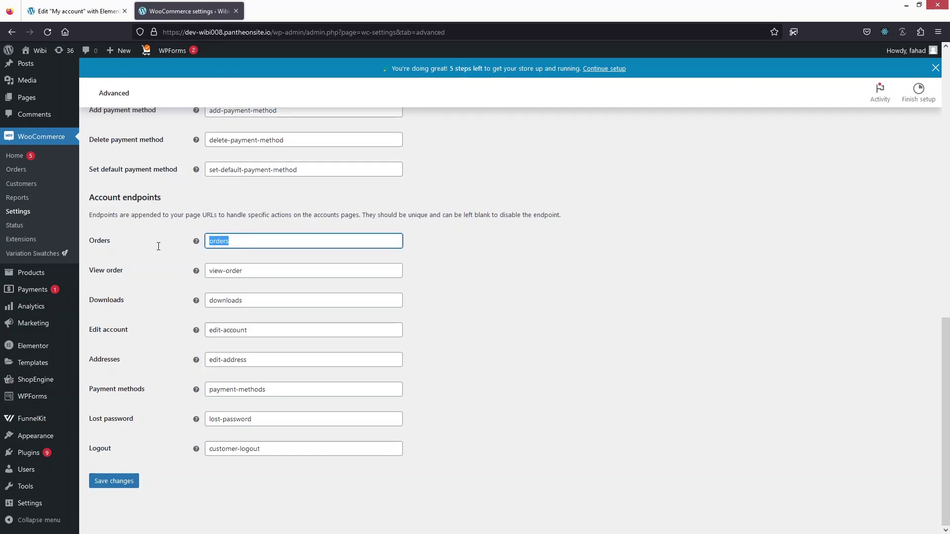
key("ctrl+Tab")
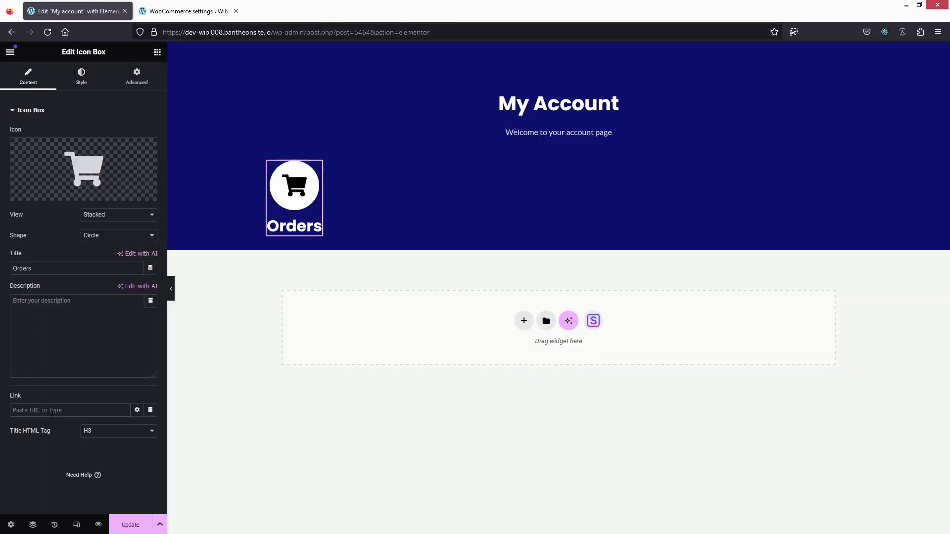
key("ctrl+v")
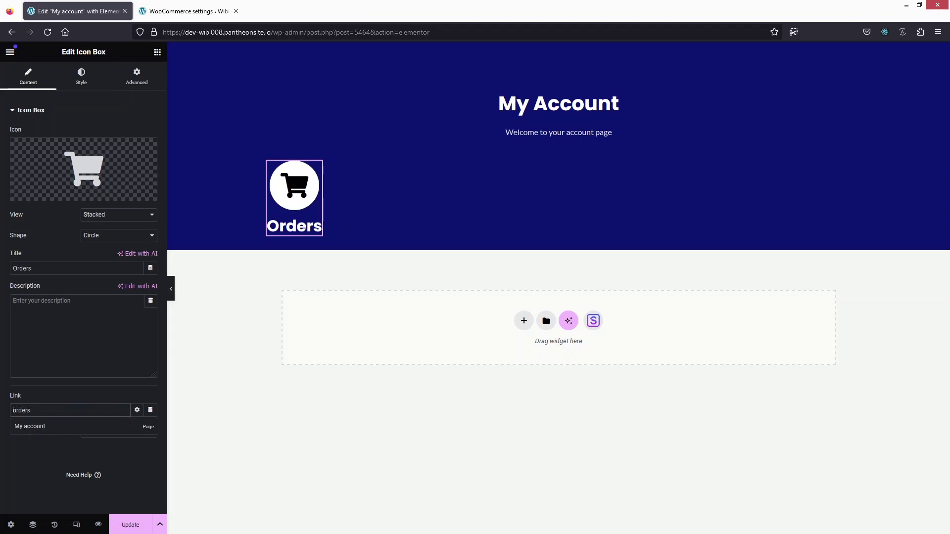
type("/")
left_click(112, 423)
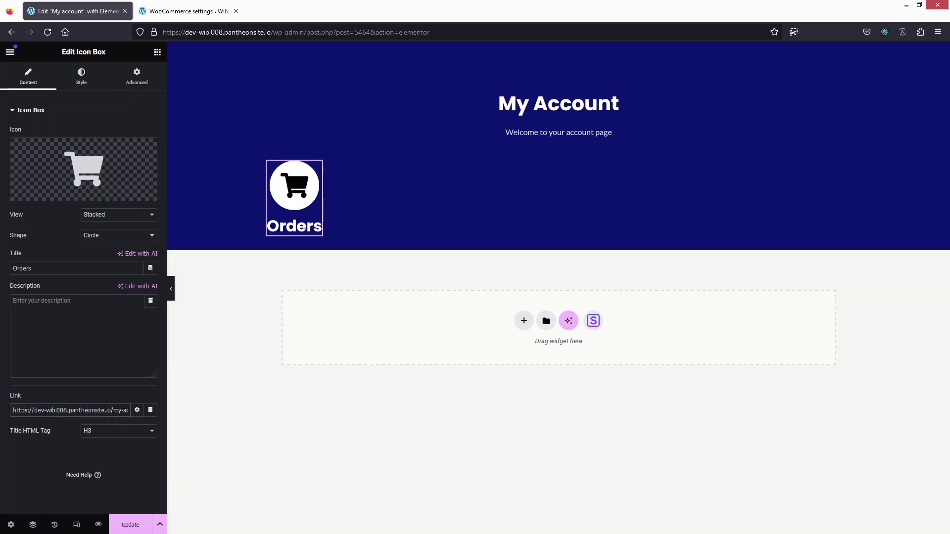
key("End")
key("ctrl+a")
key("BackSpace")
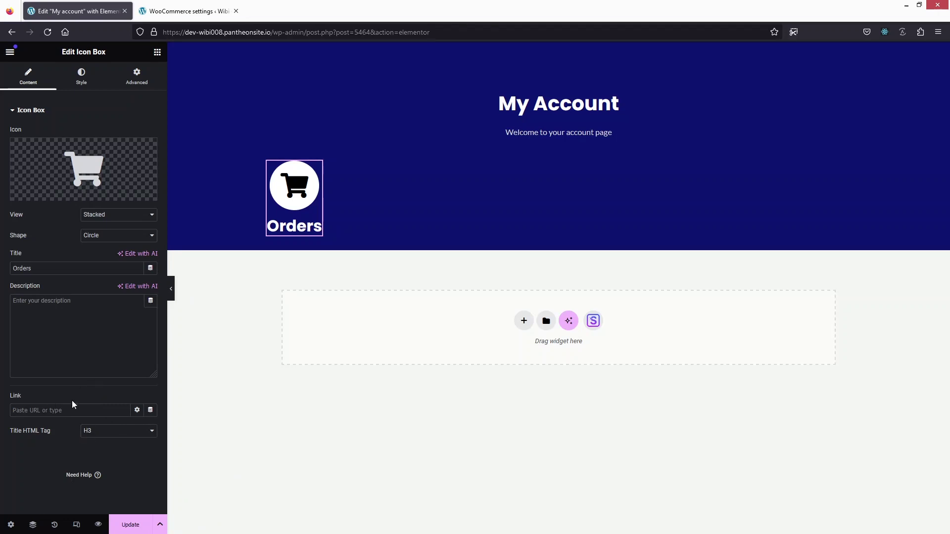
Step: Link the Orders icon box to the My account page with the endpoint "orders" appended to its URL
left_click(171, 14)
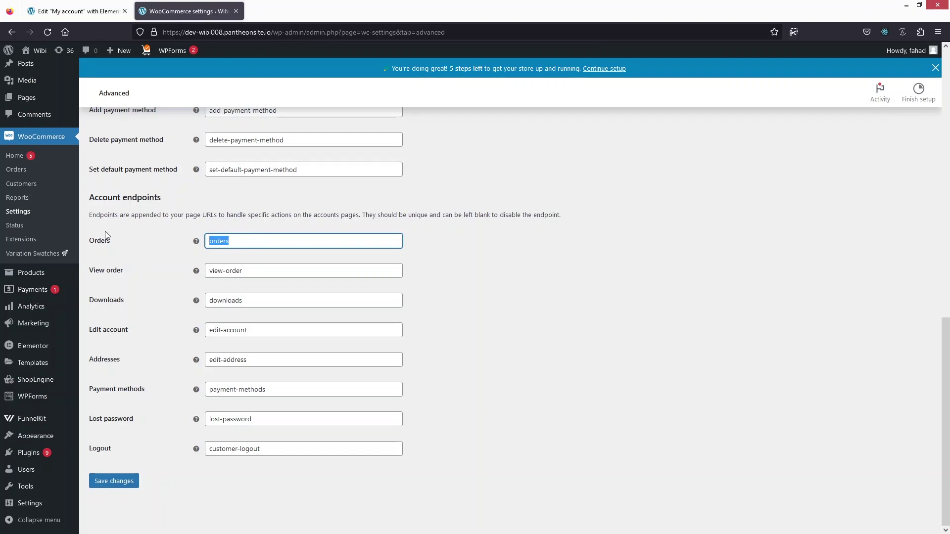
left_click(104, 15)
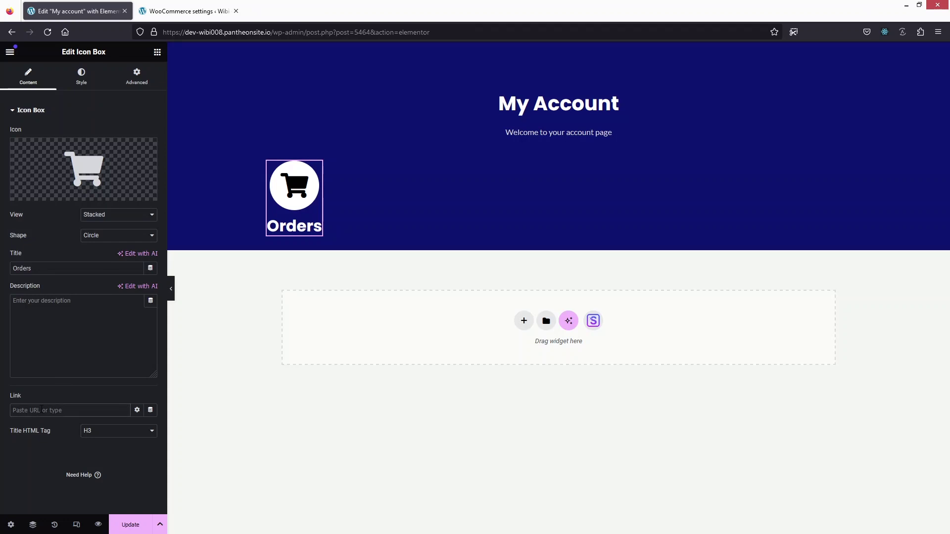
left_click(42, 410)
type("My")
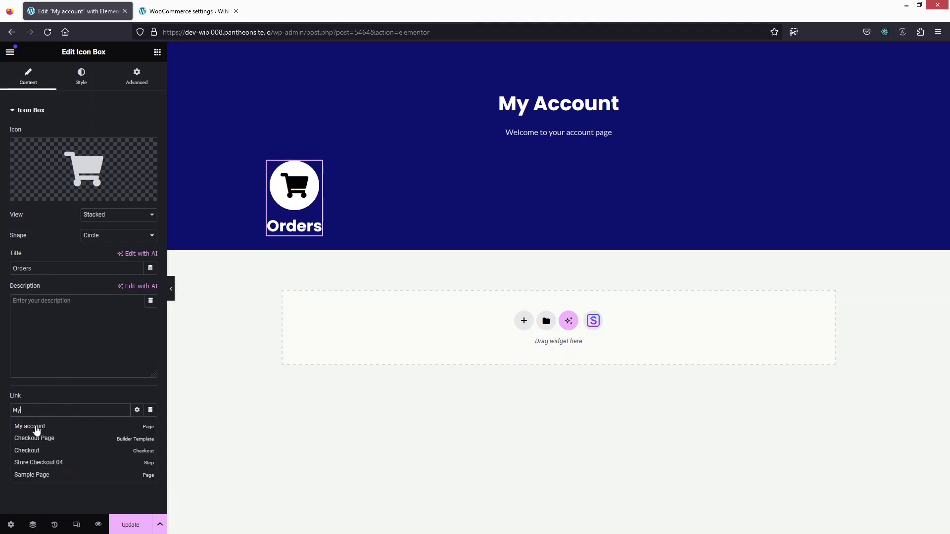
left_click(36, 430)
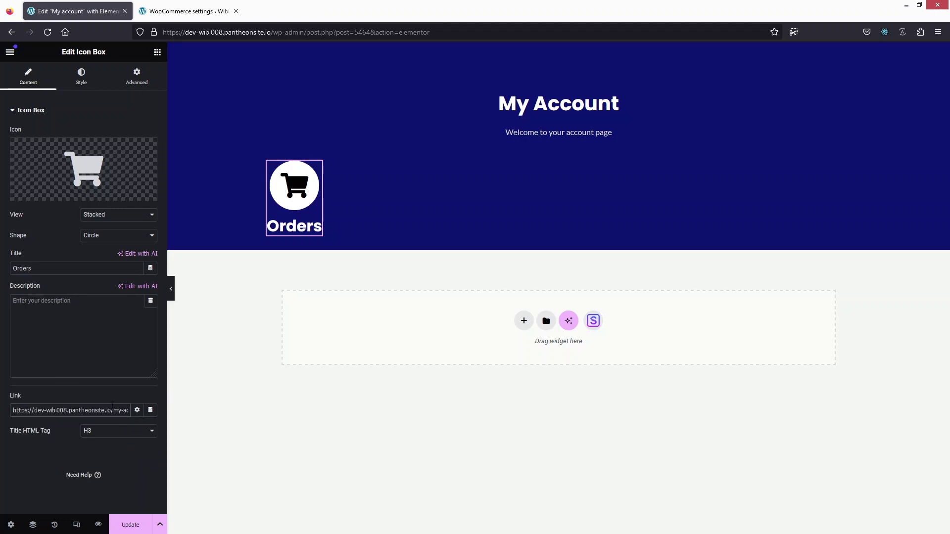
key("End")
type("orders")
left_click_drag(283, 185, 282, 185)
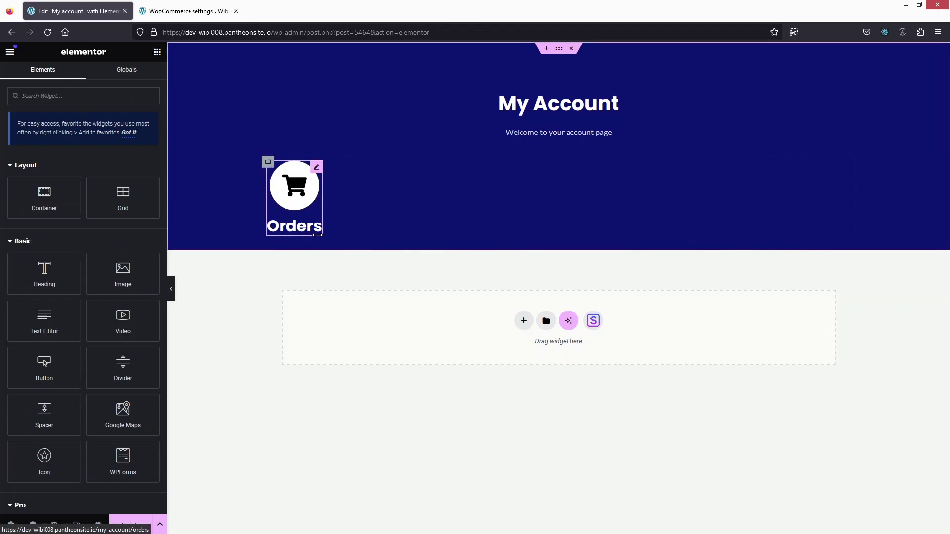
Step: Duplicate the Orders icon box until the row holds five boxes, checking the account endpoints in the WooCommerce settings
left_click(316, 168)
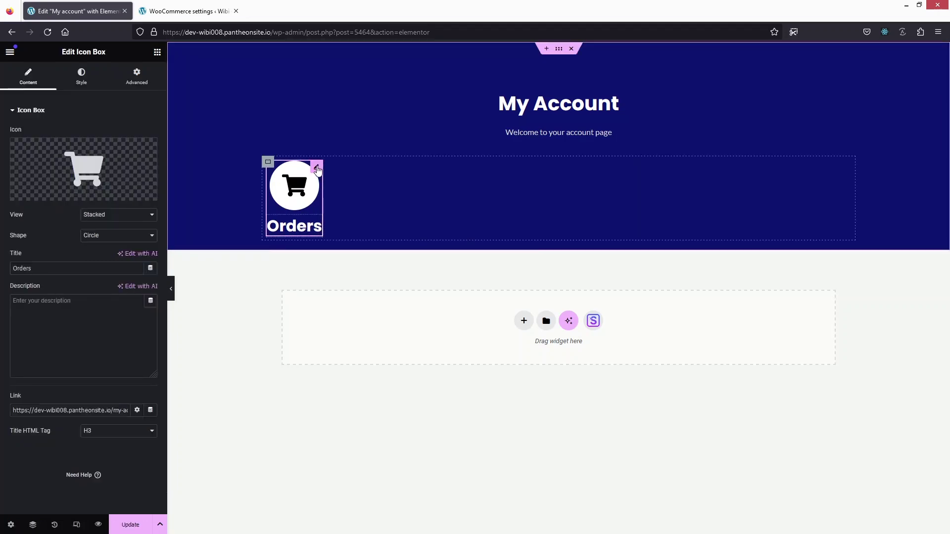
right_click(317, 170)
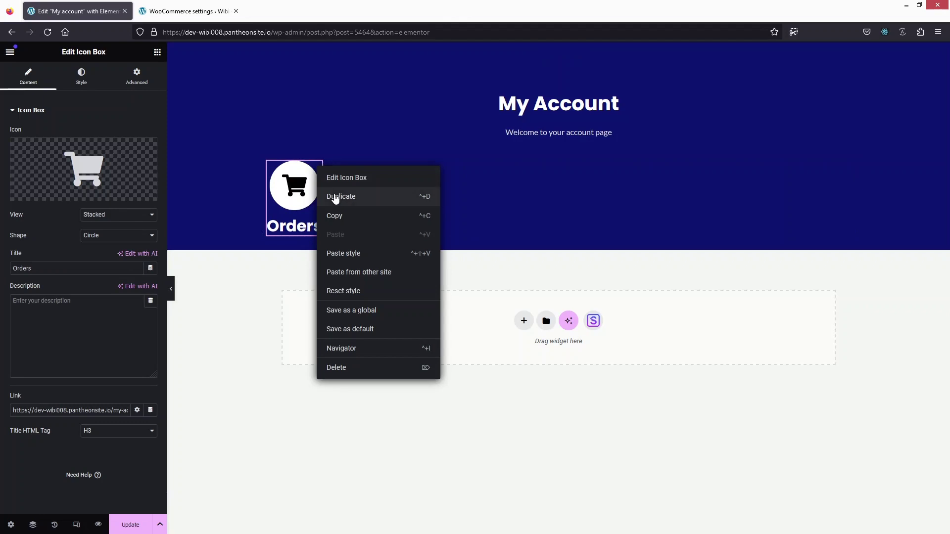
left_click(336, 197)
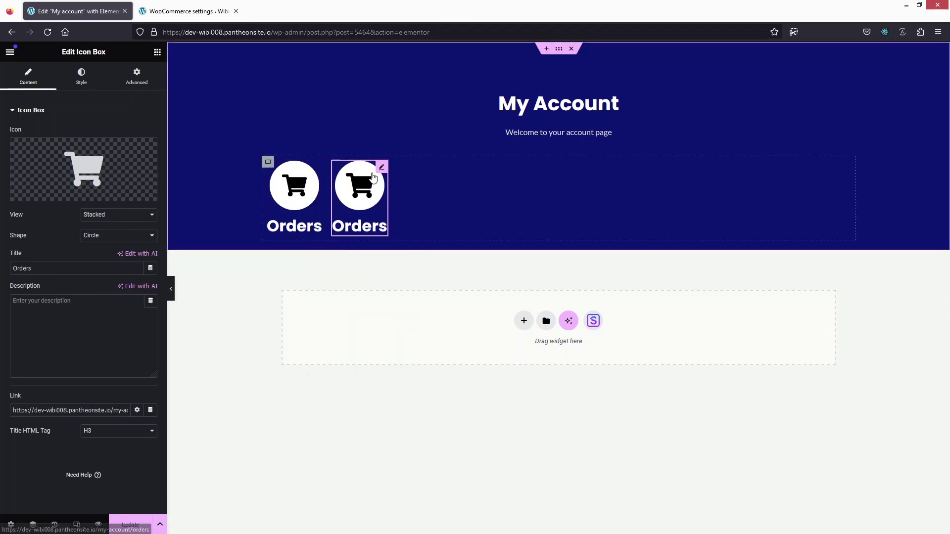
right_click(382, 174)
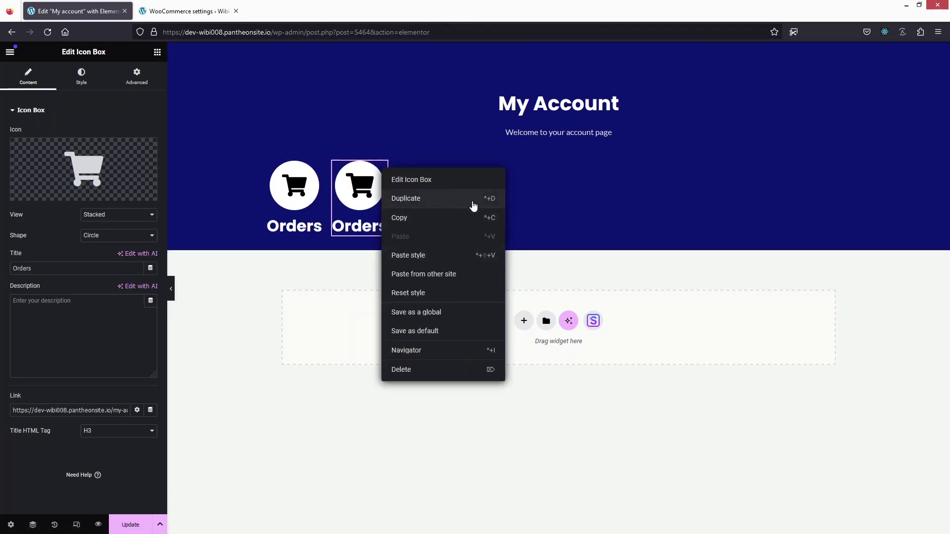
left_click(473, 199)
left_click(184, 17)
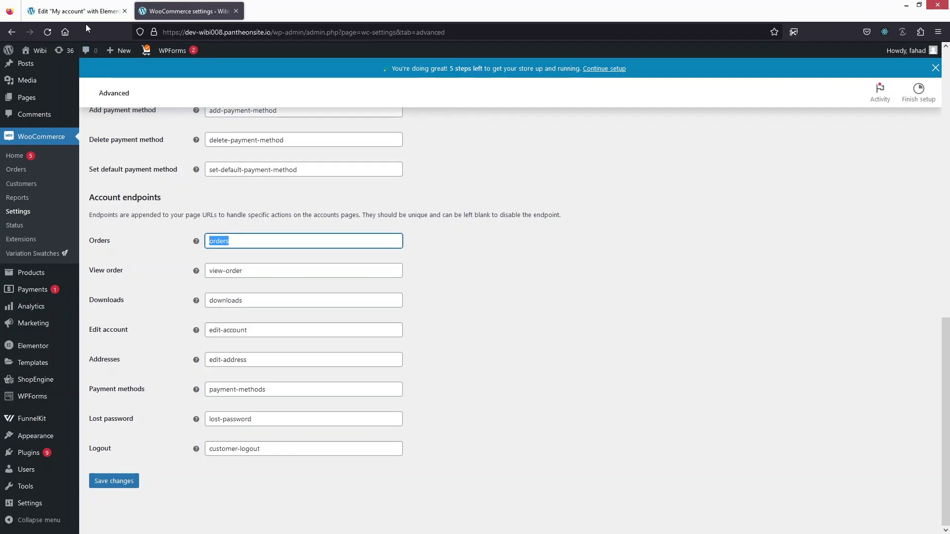
left_click(77, 11)
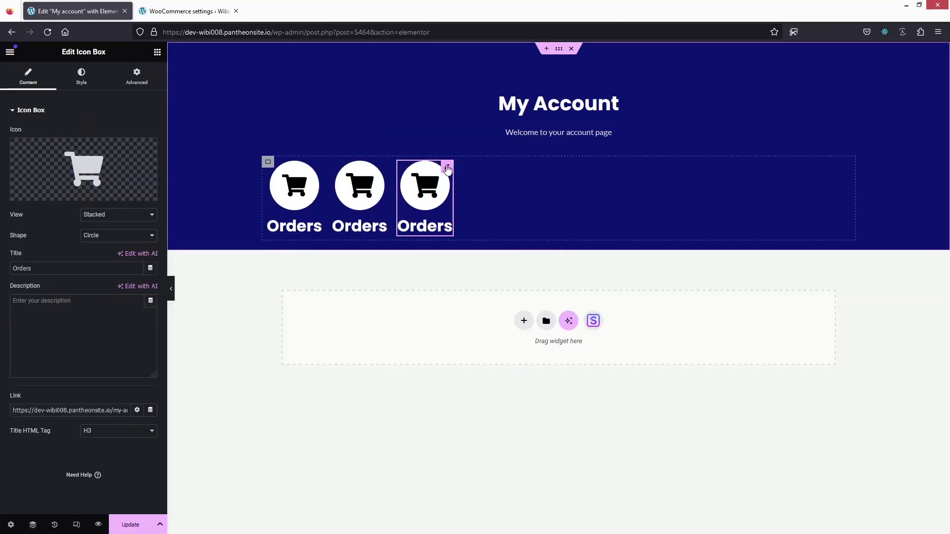
right_click(447, 170)
left_click(475, 193)
key("ctrl+d")
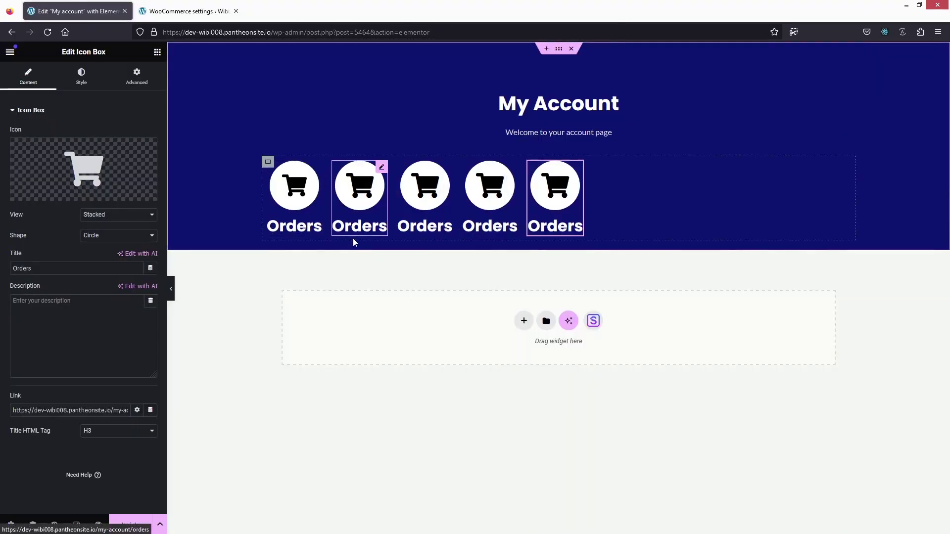
Step: Set the icon row container's content justification to Space Evenly
left_click(267, 162)
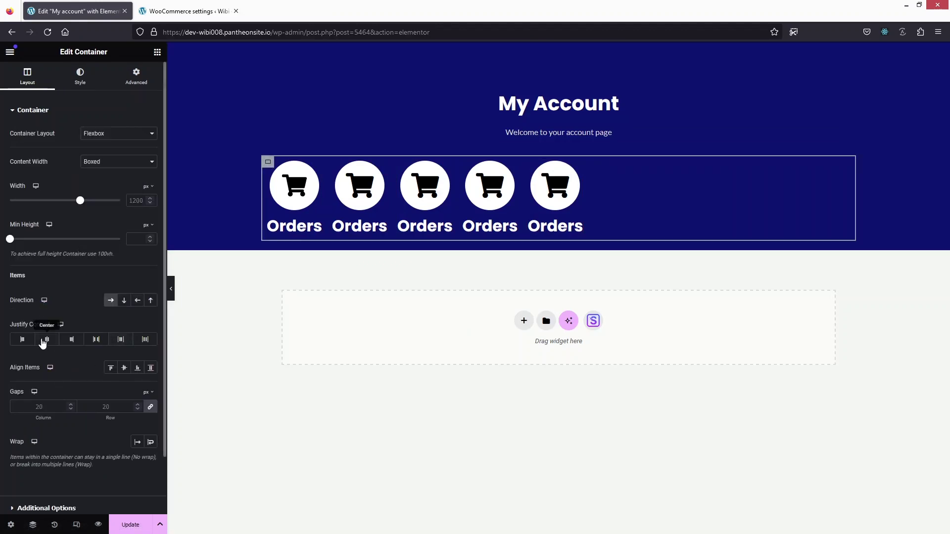
left_click(47, 339)
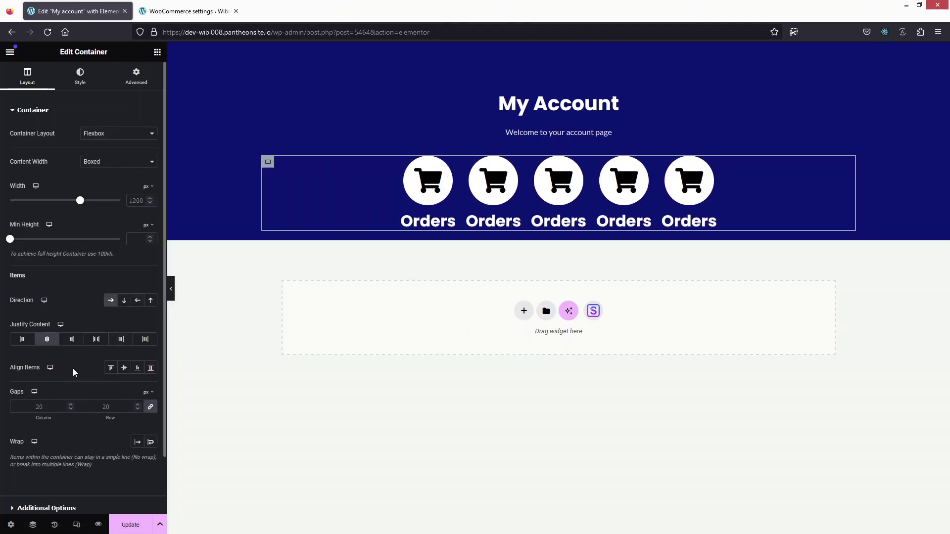
left_click(121, 341)
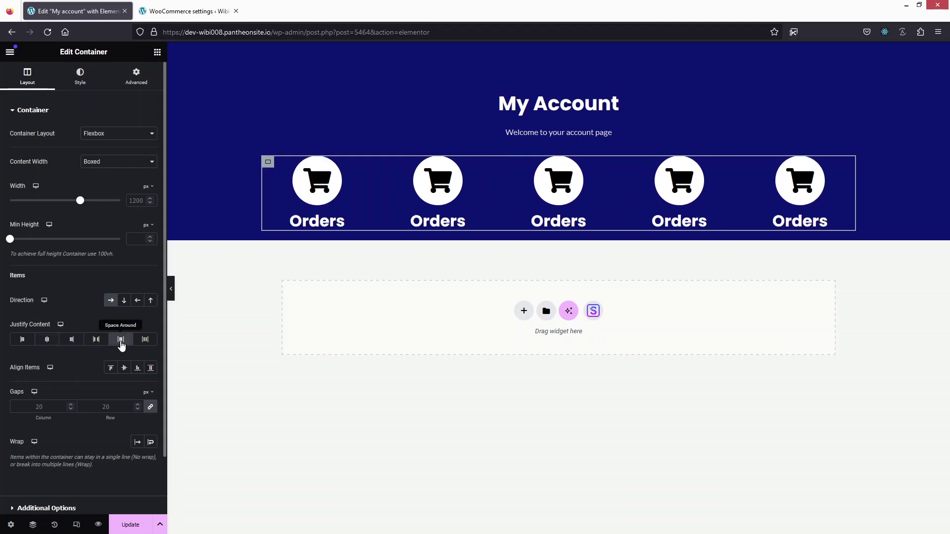
left_click(145, 340)
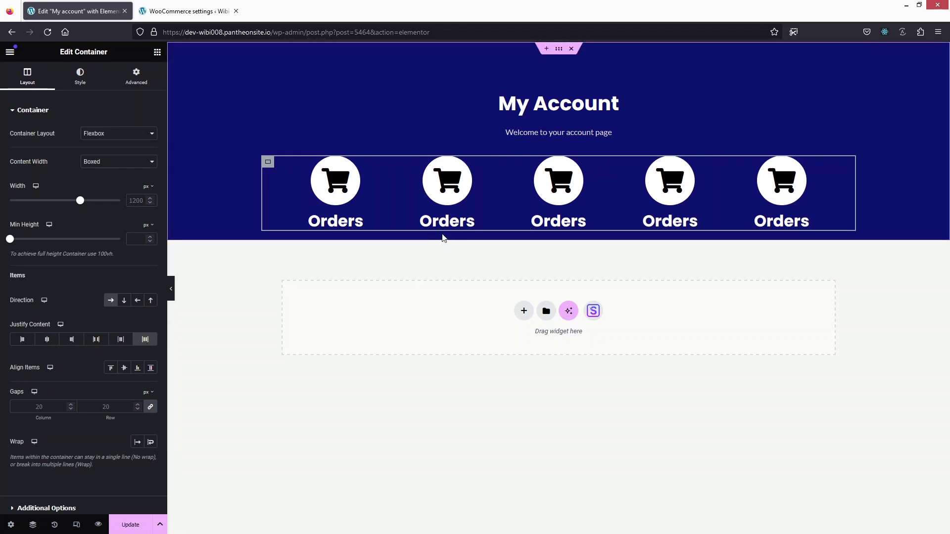
Step: Title the second icon box "Downloads" and replace its cart with the download icon from the library
left_click(447, 188)
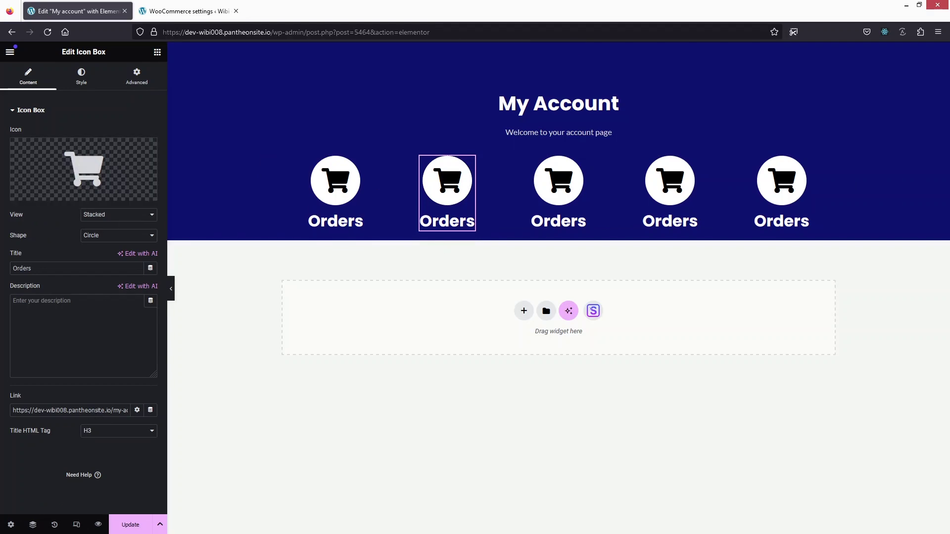
left_click(183, 11)
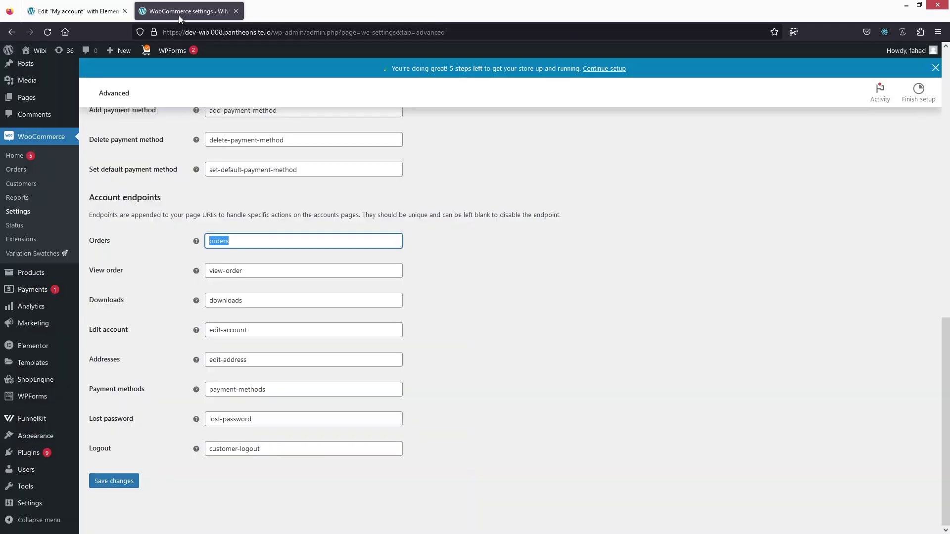
left_click(82, 15)
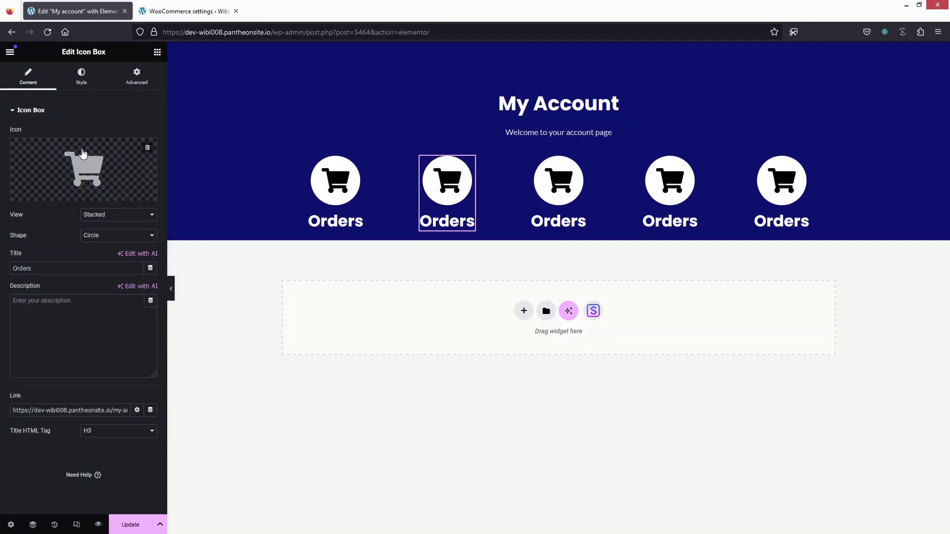
left_click(30, 198)
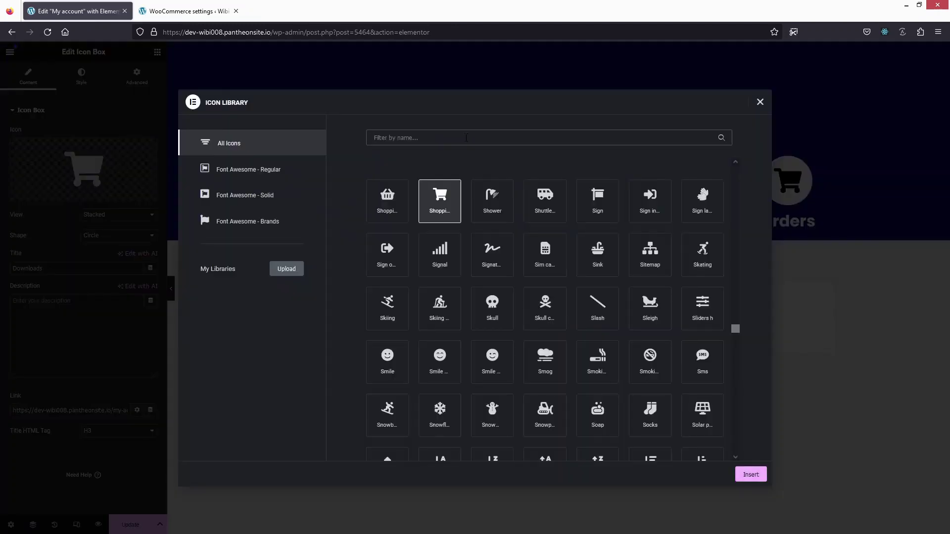
key("Escape")
Step: Look up the Downloads endpoint in the WooCommerce settings and change the ending of the Downloads box's link to "downloads"
left_click(179, 13)
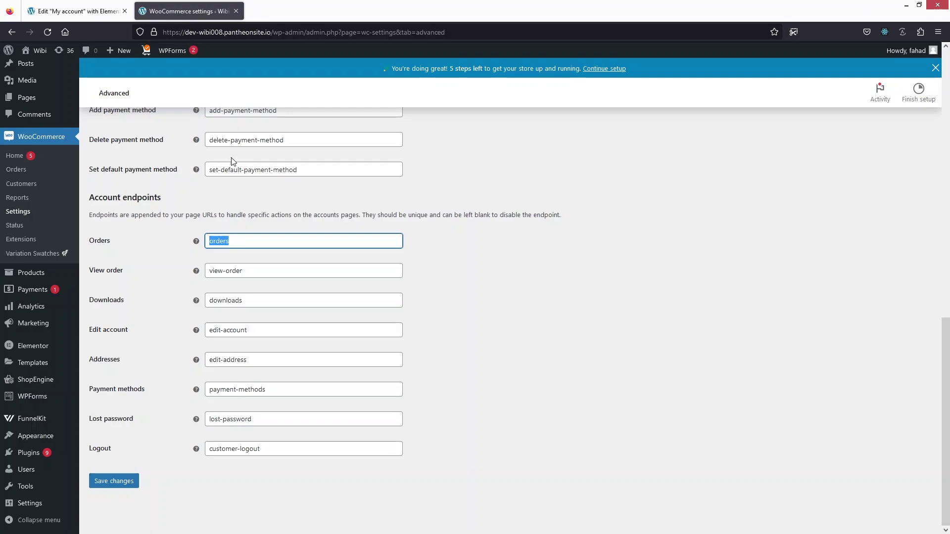
left_click_drag(251, 300, 194, 303)
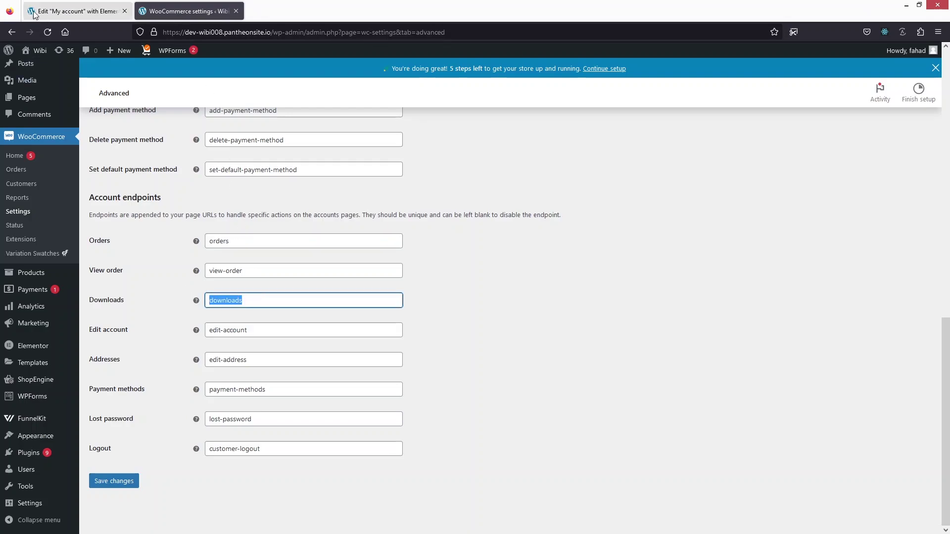
left_click(75, 11)
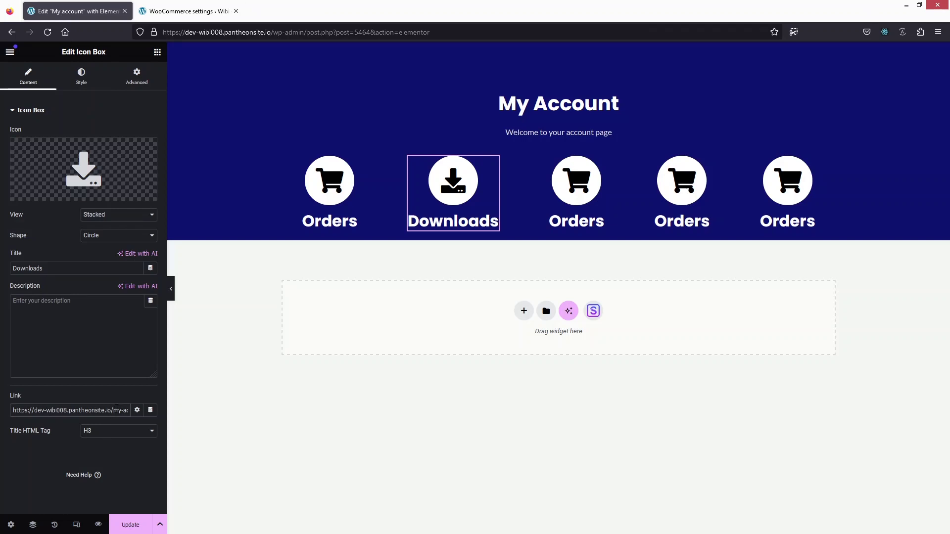
key("End")
key("ctrl+shift+Left")
key("BackSpace")
type("downloads")
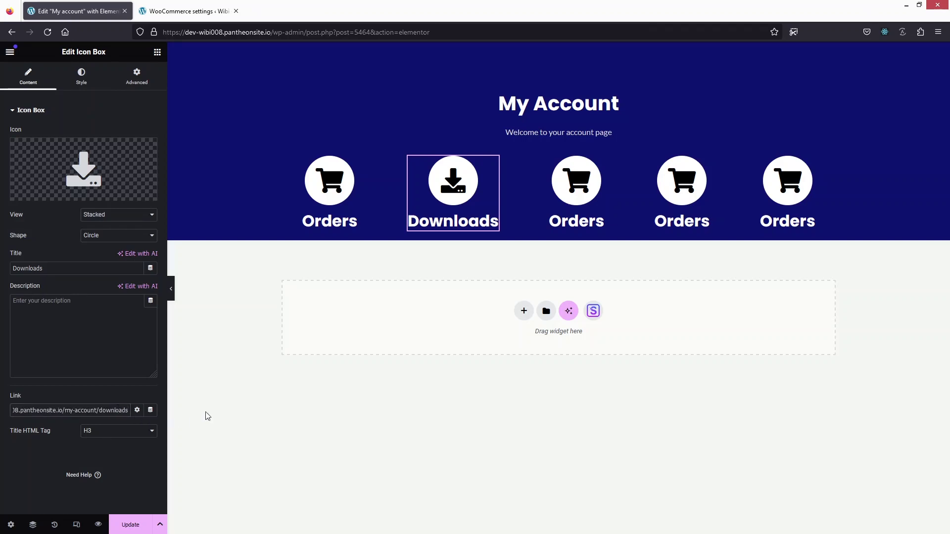
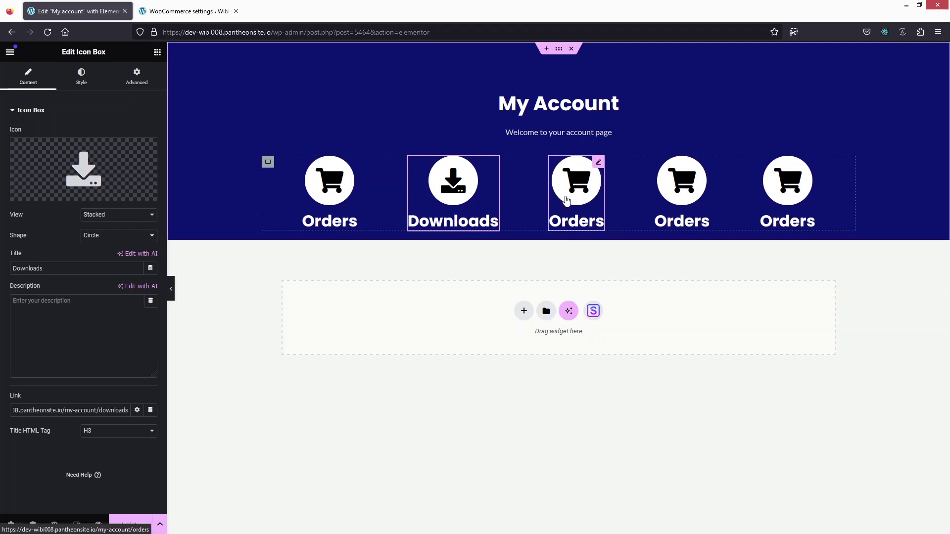
Step: Title the third icon box "Profile" and replace its cart with the solid User icon from the library
left_click(567, 198)
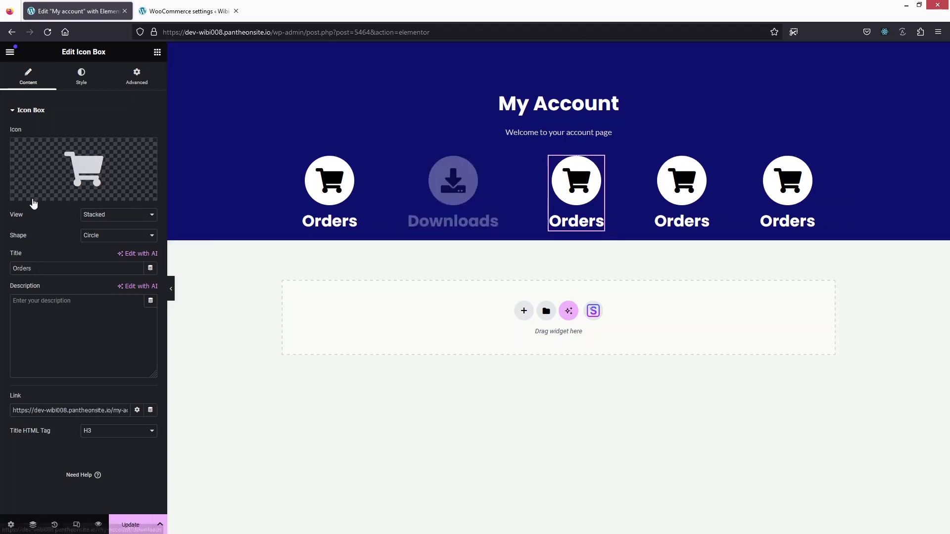
left_click(188, 11)
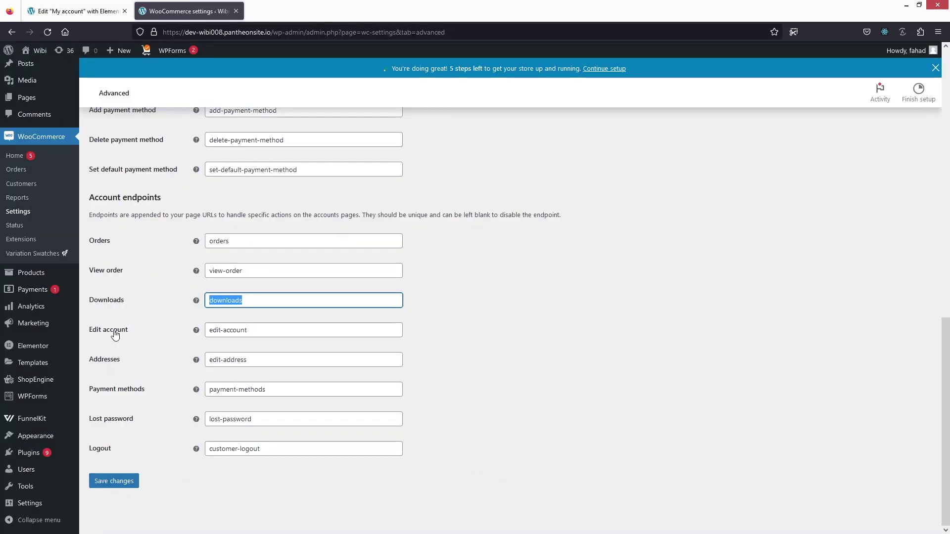
left_click(77, 11)
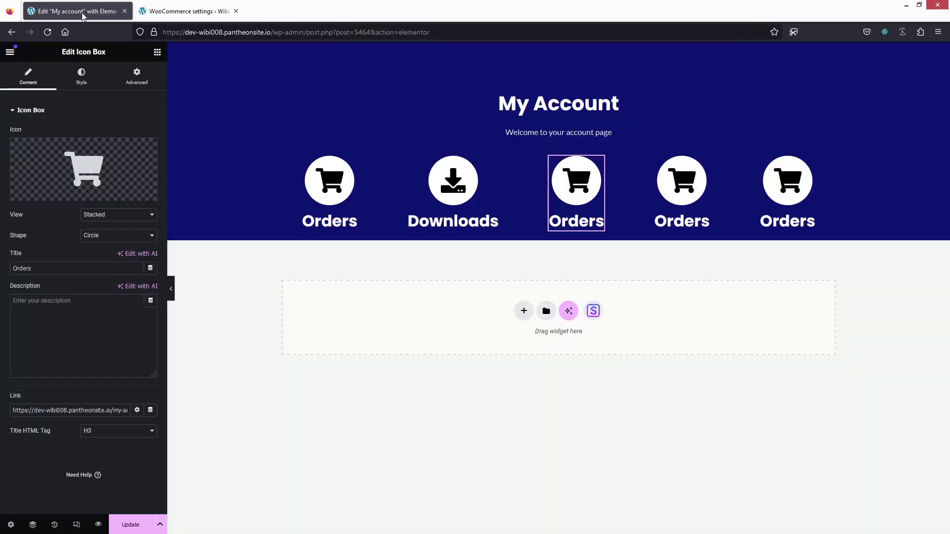
double_click(51, 268)
type("Profile")
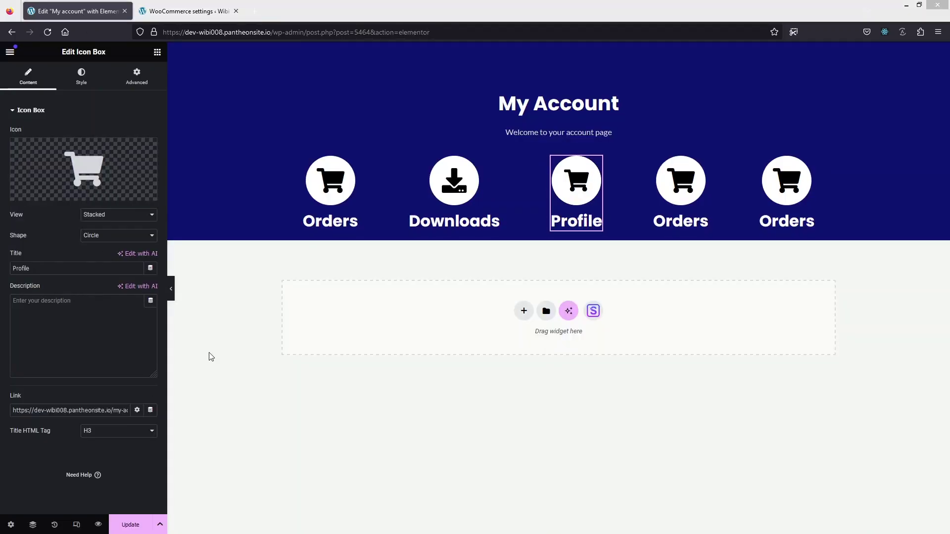
left_click(106, 179)
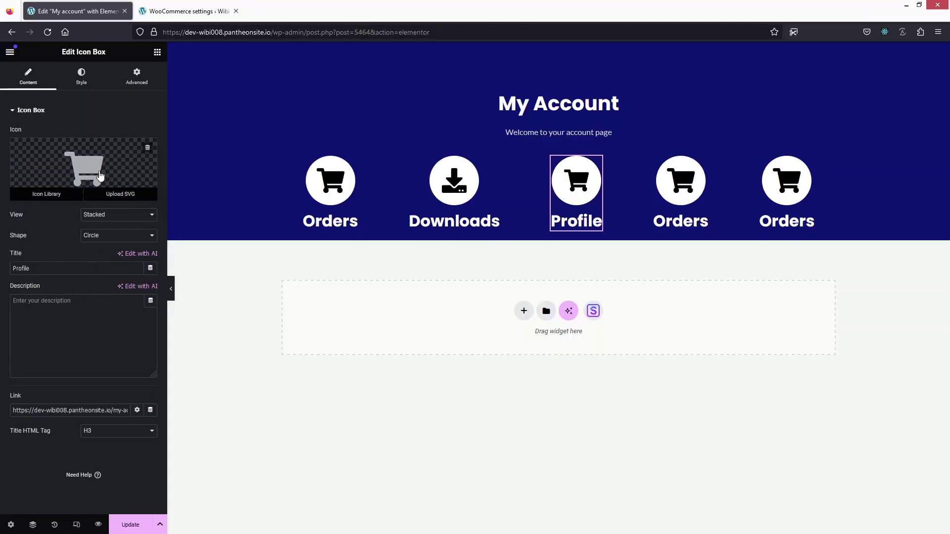
type("user")
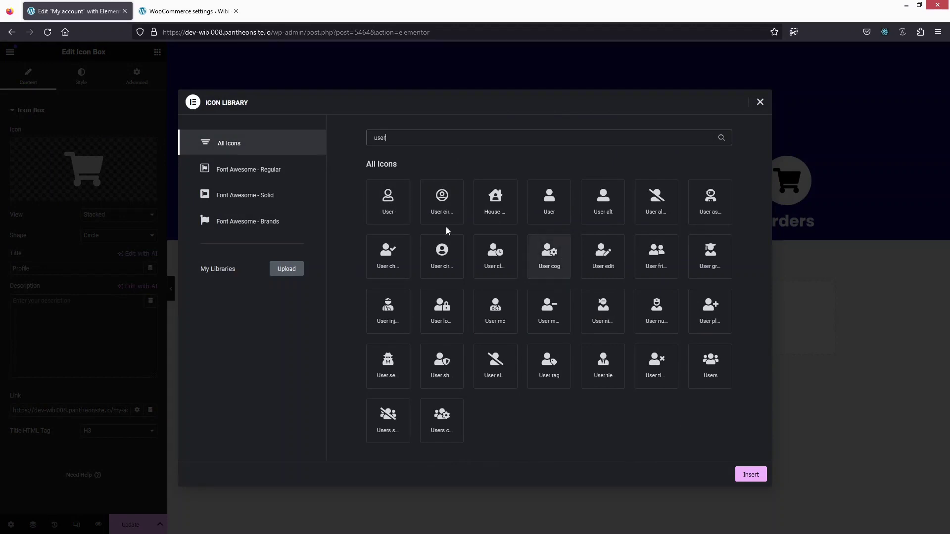
left_click(549, 208)
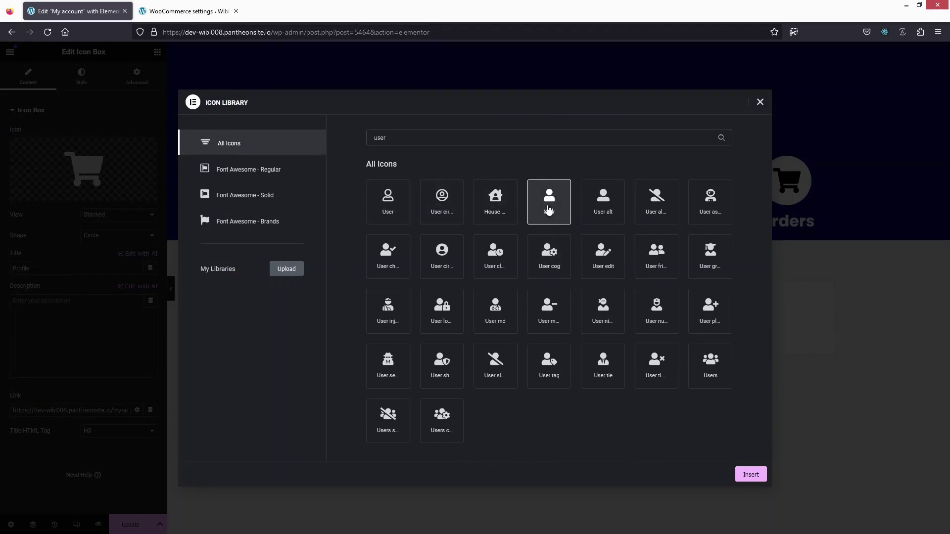
left_click(748, 476)
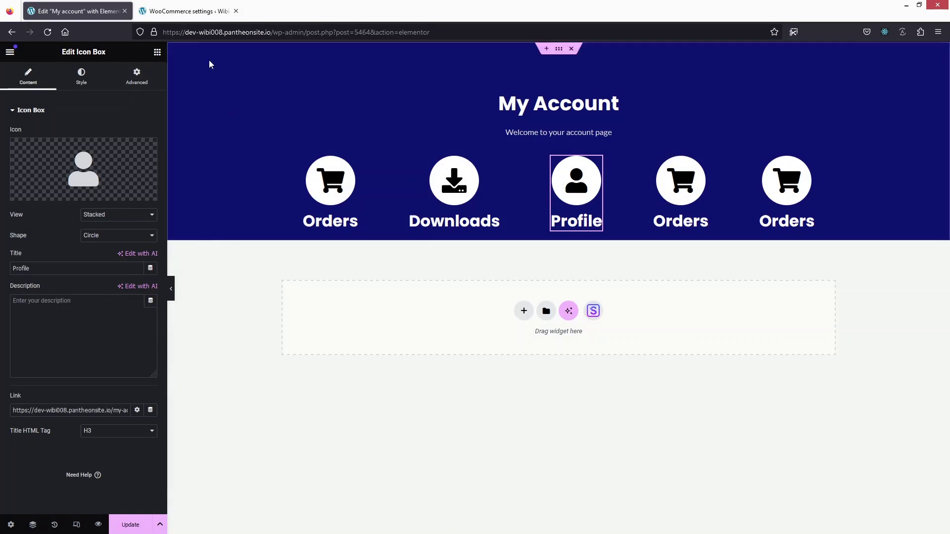
Step: Copy the Edit account endpoint from the WooCommerce settings and make "edit-account" the ending of the Profile box's link
left_click(180, 12)
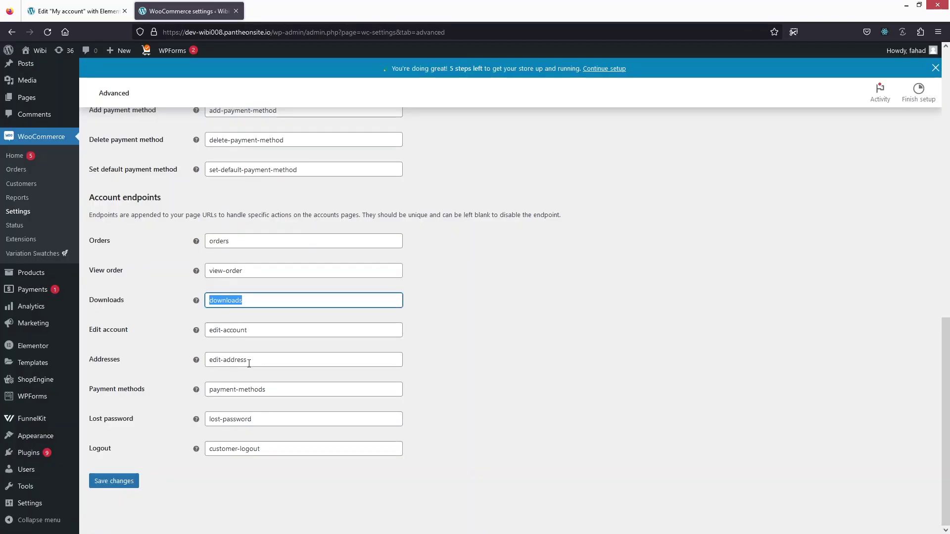
key("Tab")
key("ctrl+c")
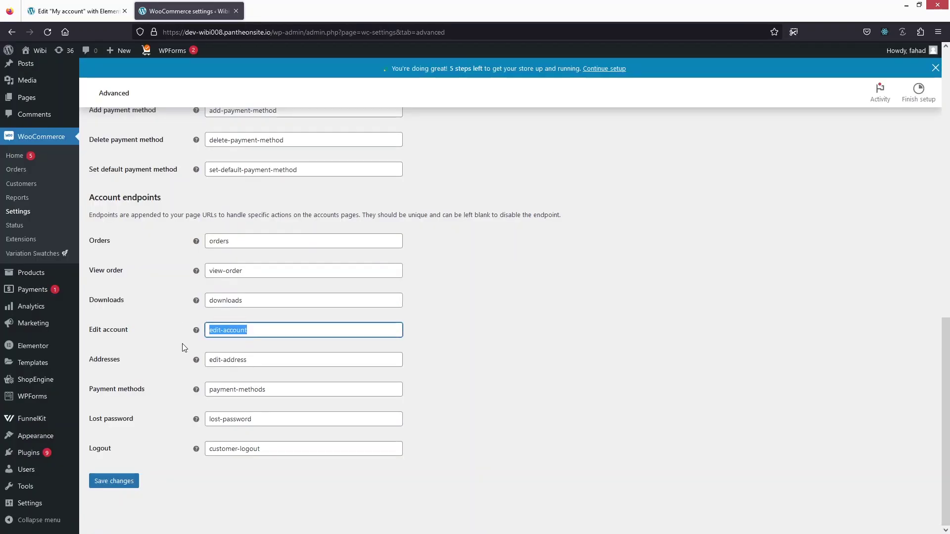
left_click(73, 11)
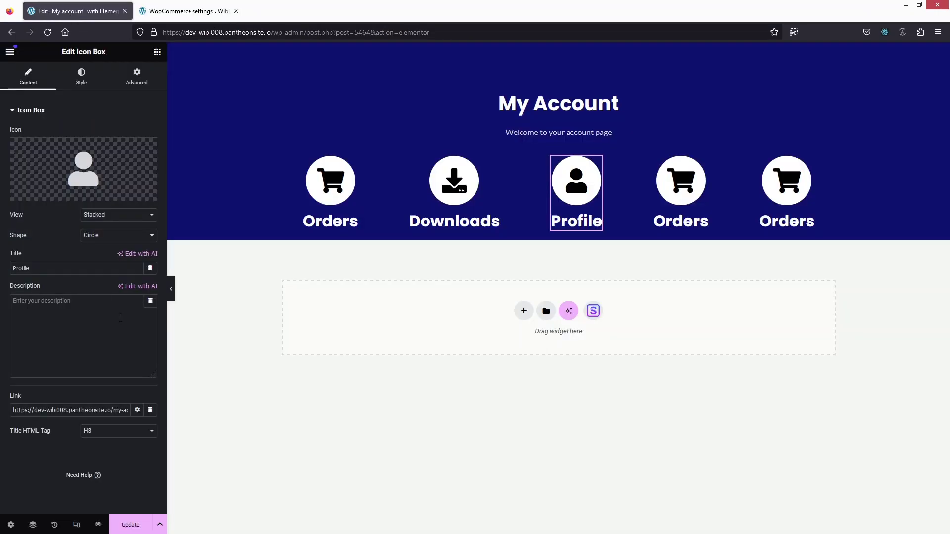
left_click(119, 414)
key("End")
double_click(118, 415)
key("ctrl+v")
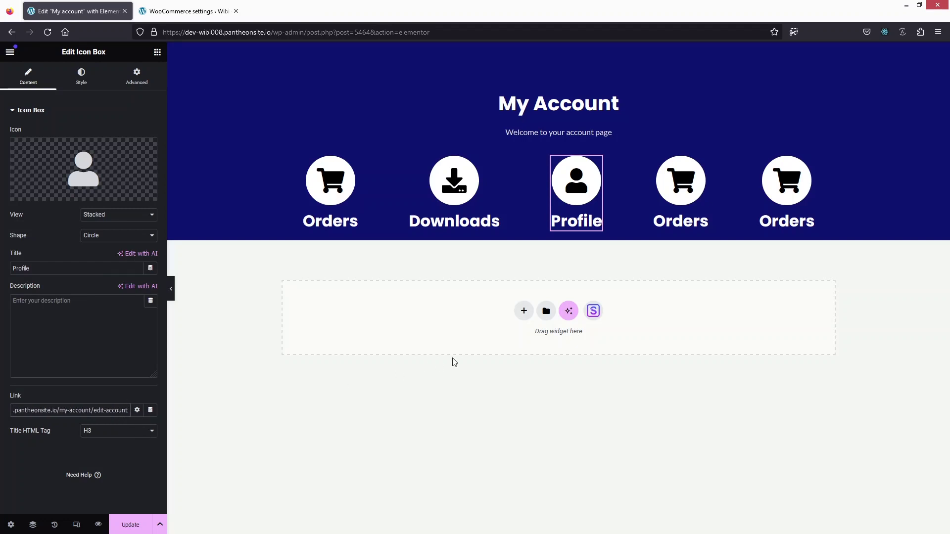
Step: Title the fourth icon box "Address" and replace its cart with the outlined address book icon
left_click(675, 201)
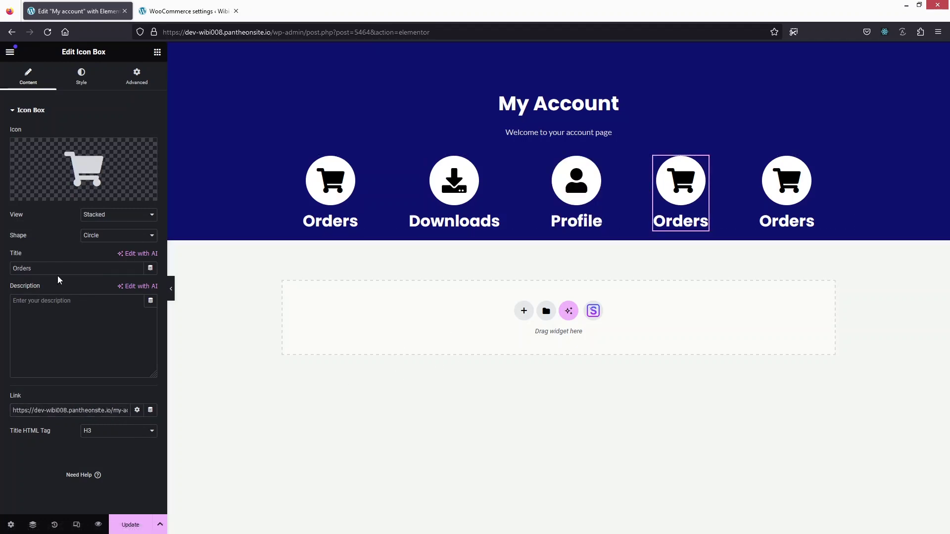
left_click_drag(49, 269, 4, 267)
type("Address")
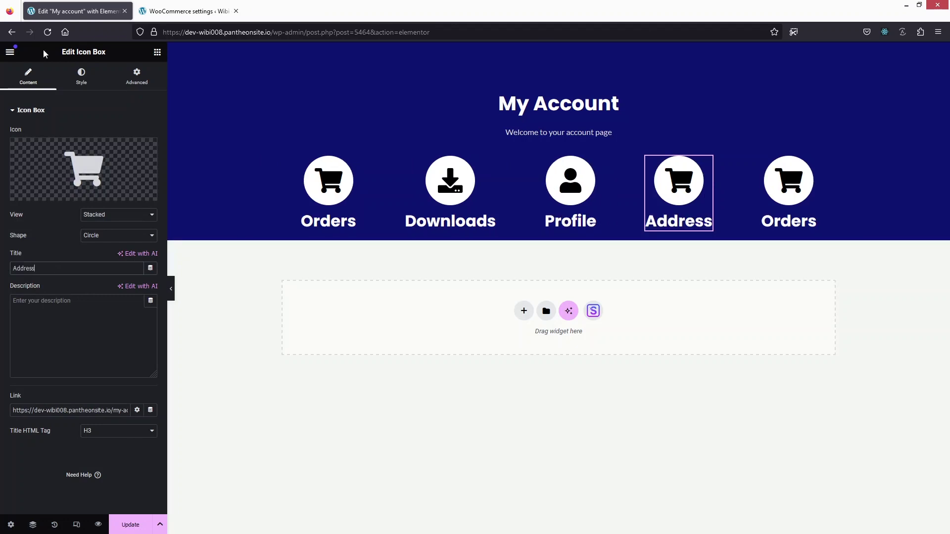
left_click(85, 151)
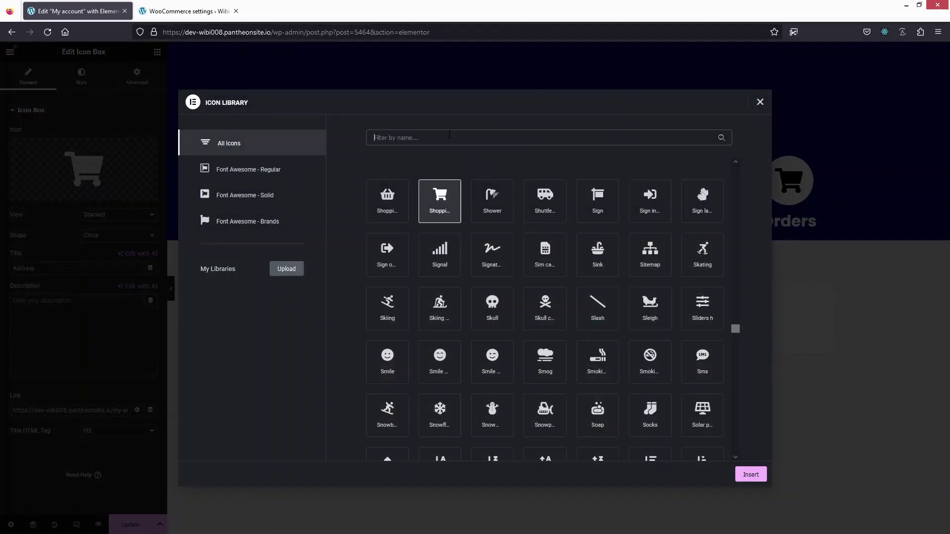
type("ad")
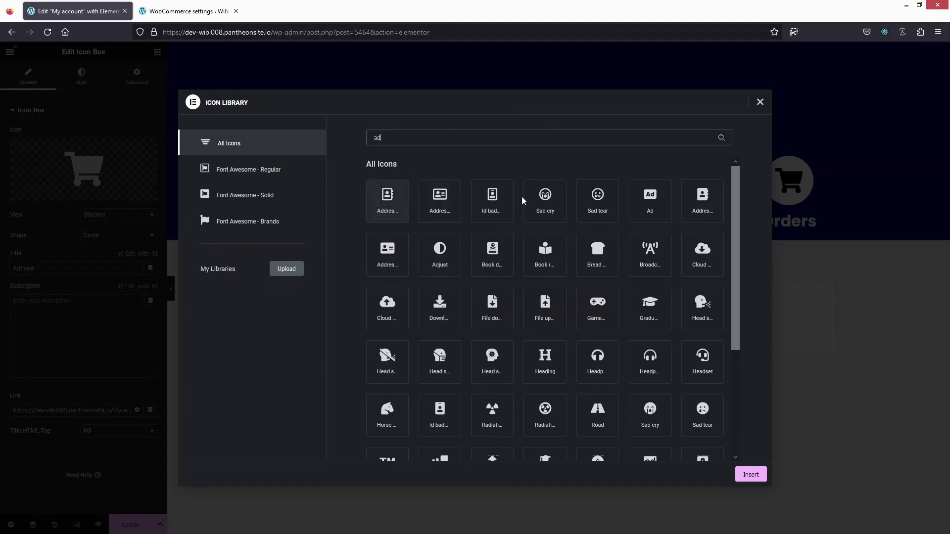
left_click(387, 198)
left_click(751, 475)
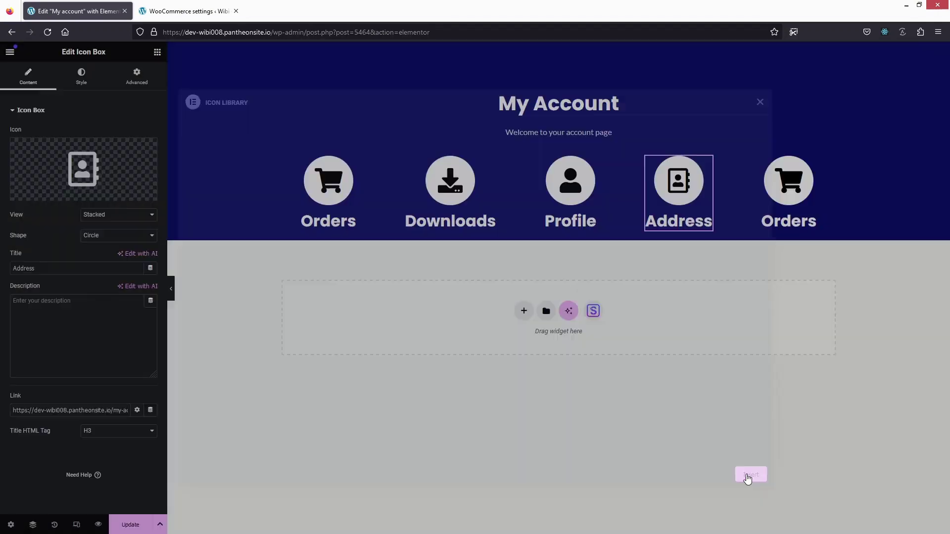
Step: Copy the Addresses endpoint from the WooCommerce settings and make "edit-address" the ending of the Address box's link
left_click(163, 11)
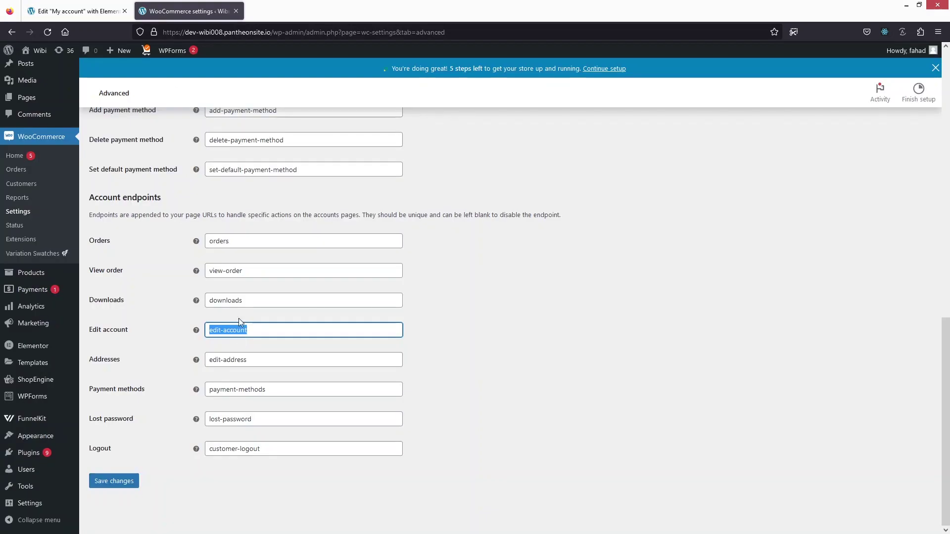
triple_click(252, 362)
key("ctrl+c")
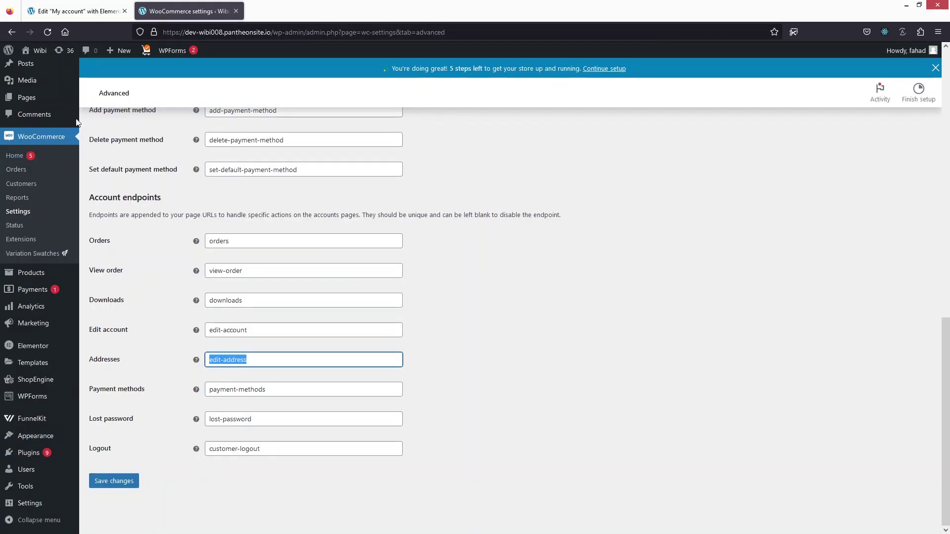
left_click(75, 12)
key("ctrl+v")
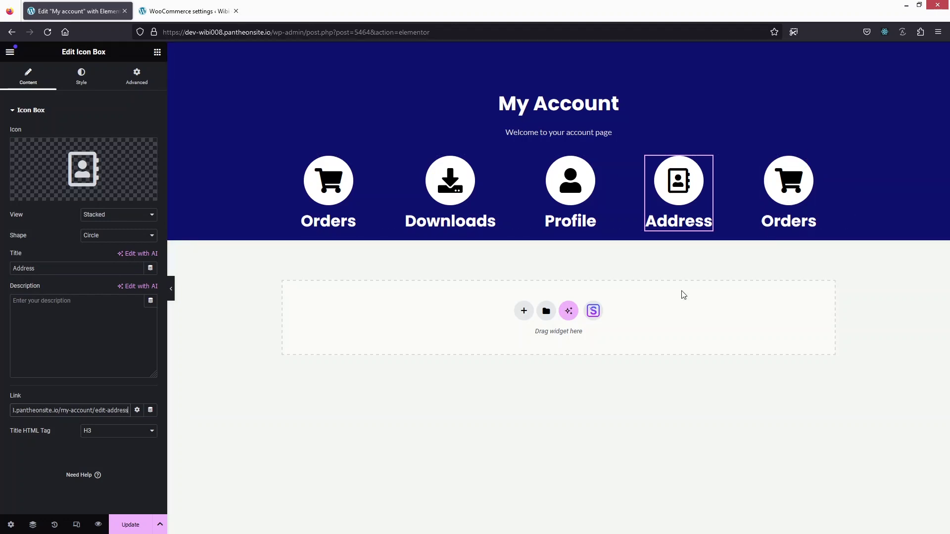
Step: Title the fifth icon box "Logout" and replace its cart with the Unlock icon from the library
left_click(785, 200)
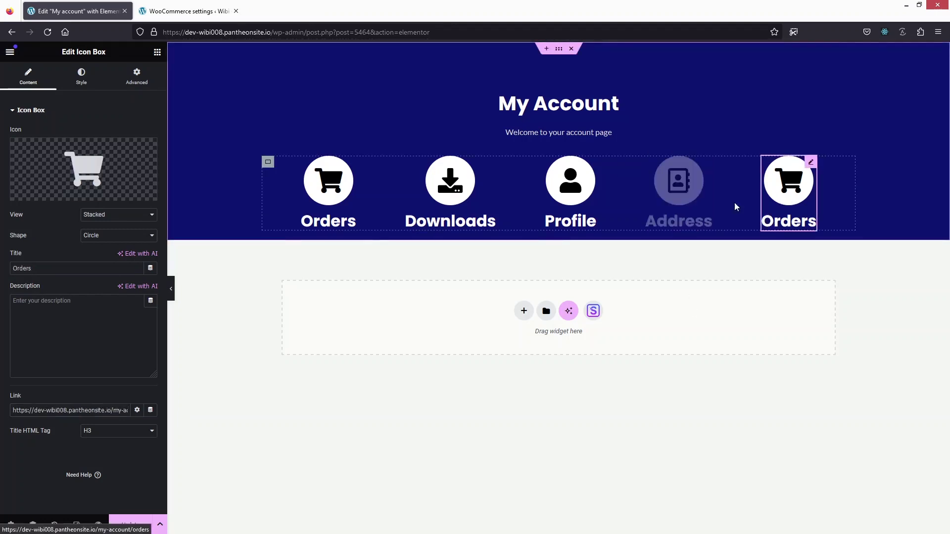
double_click(47, 266)
type("Logout")
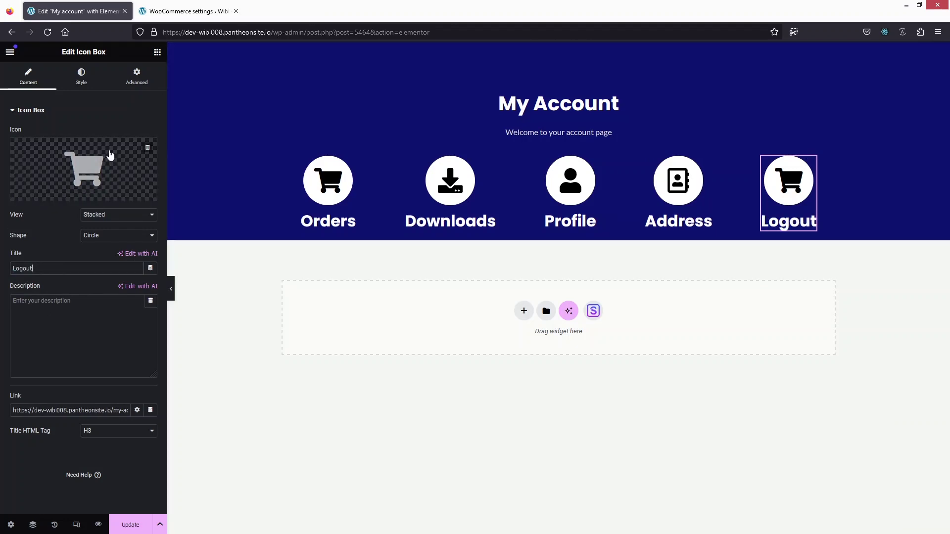
left_click(84, 170)
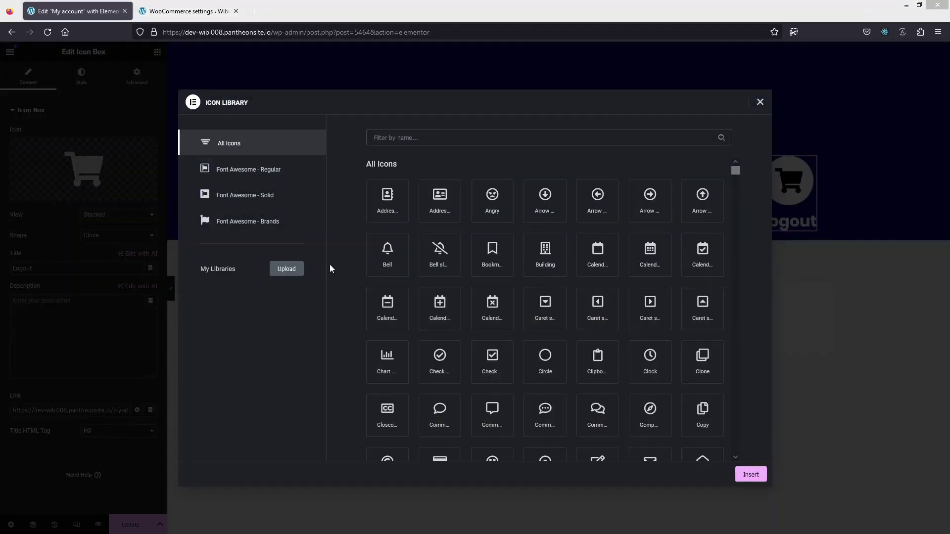
left_click(408, 137)
type("loc")
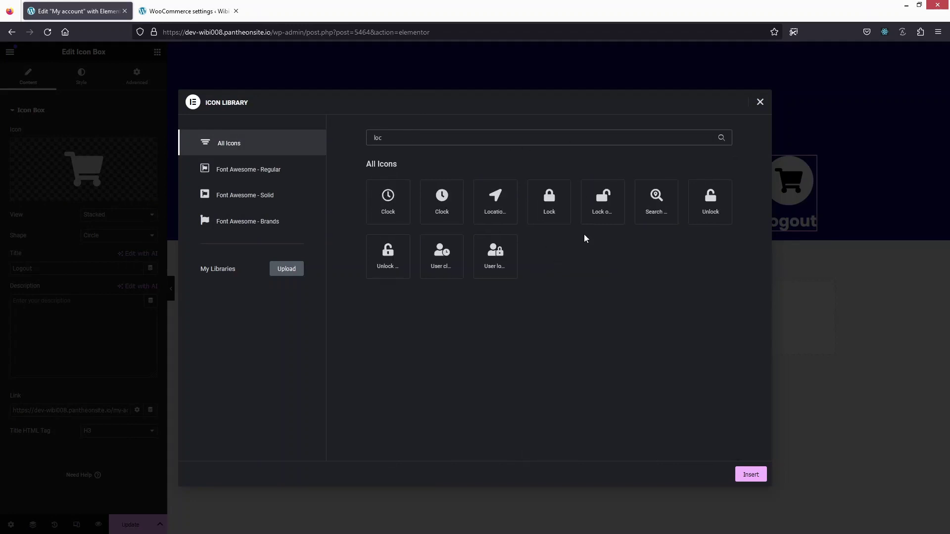
left_click(607, 213)
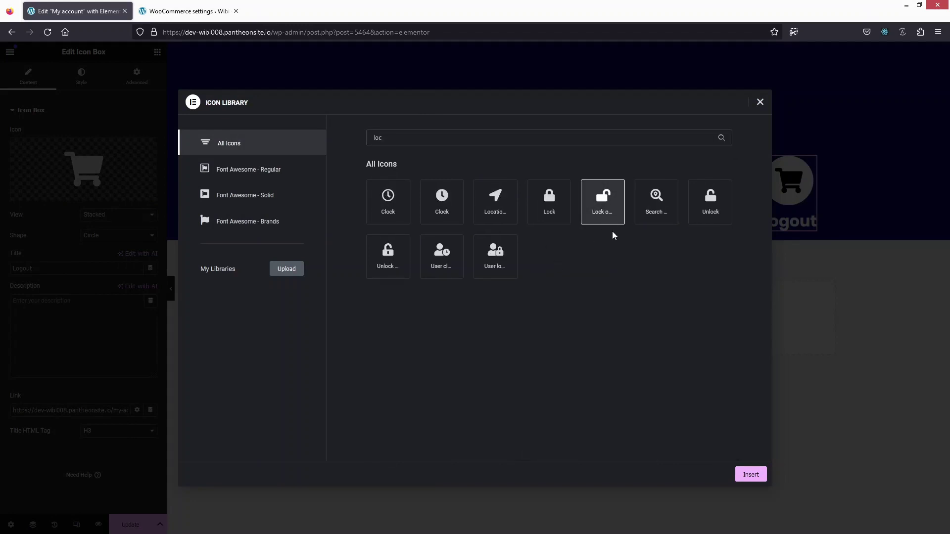
left_click(716, 205)
left_click(757, 477)
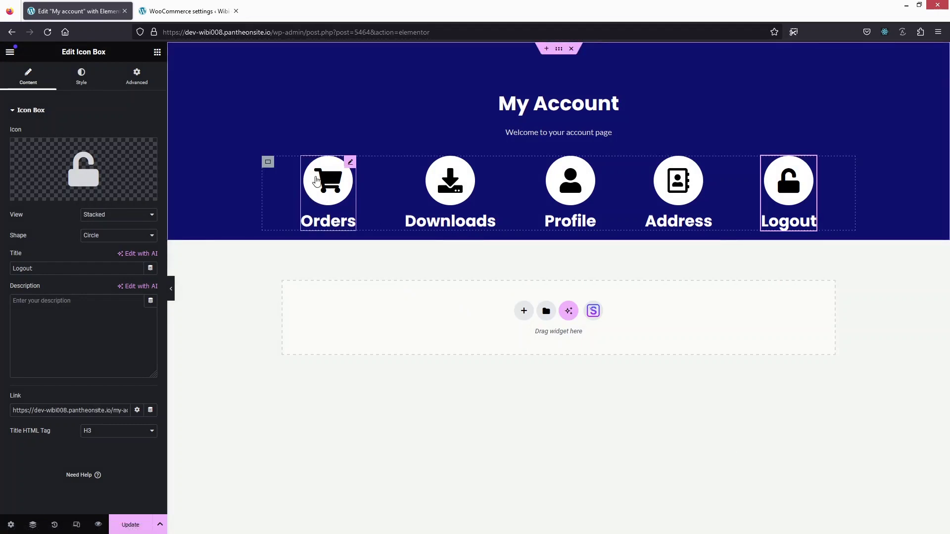
Step: Set the icon size of the Orders icon box to 30 px, trying 10 and 20 px first
left_click(329, 207)
left_click(81, 77)
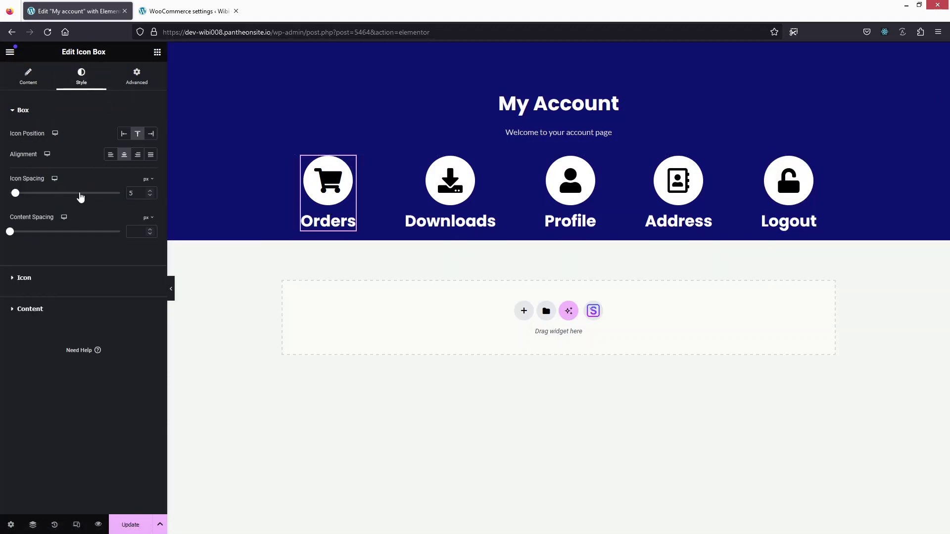
left_click(24, 278)
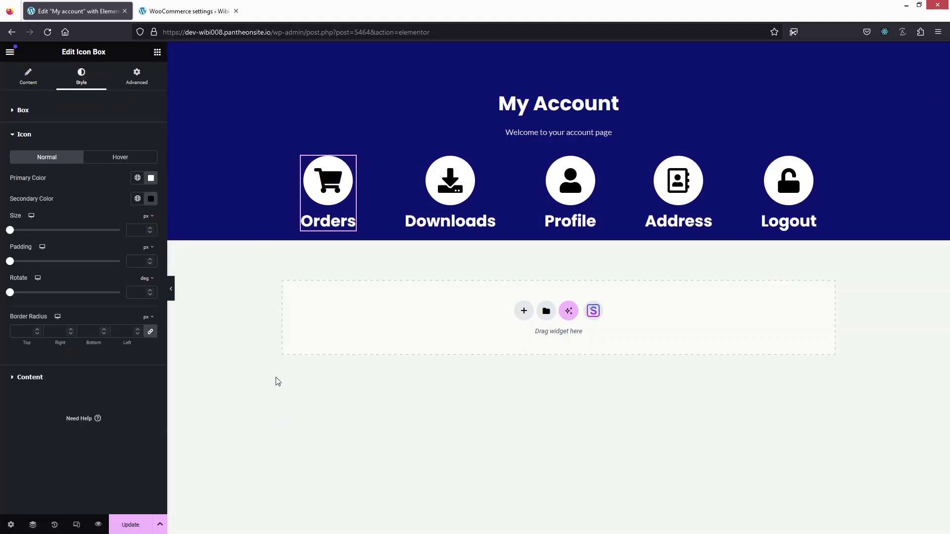
left_click(138, 231)
type("10")
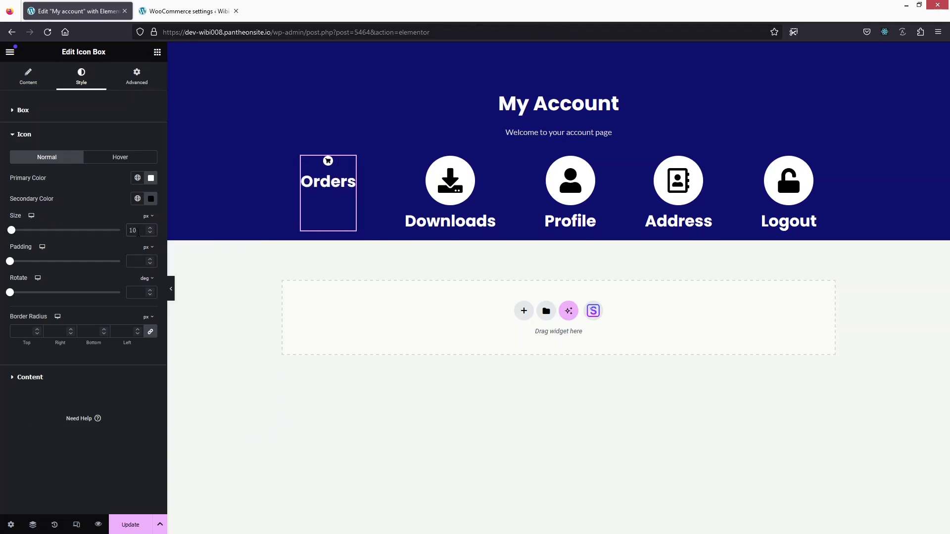
key("BackSpace")
key("BackSpace")
type("20")
key("BackSpace")
key("BackSpace")
type("30")
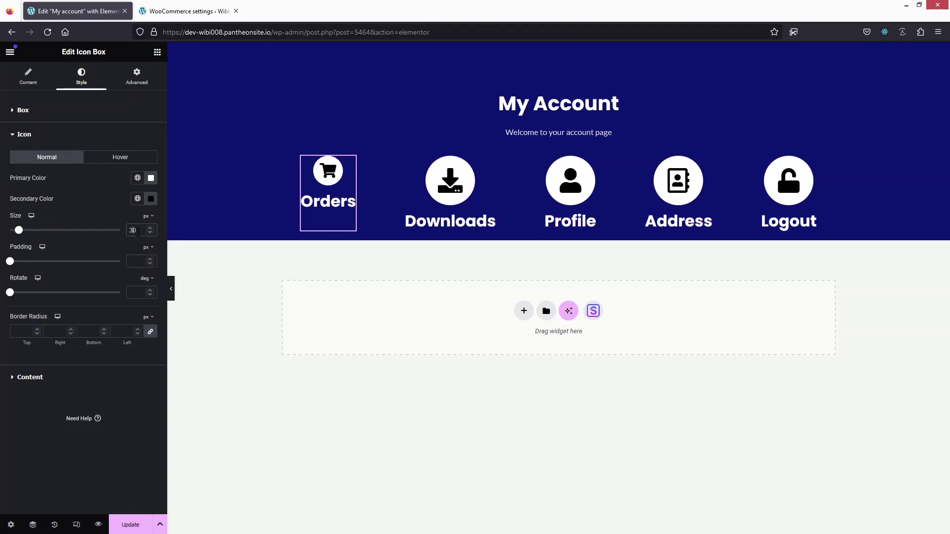
Step: Set the Orders box's title font size to 30 px, after trying 20 px
left_click(29, 378)
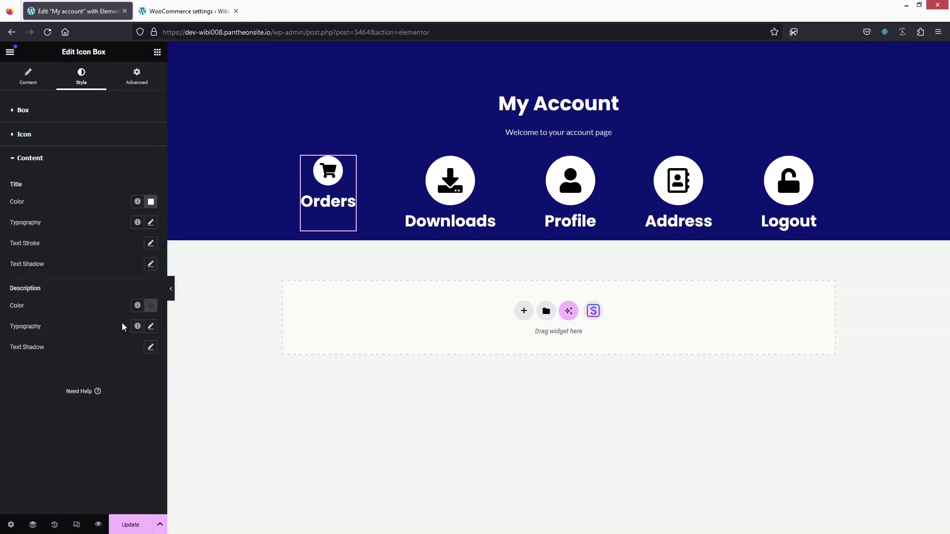
left_click(151, 223)
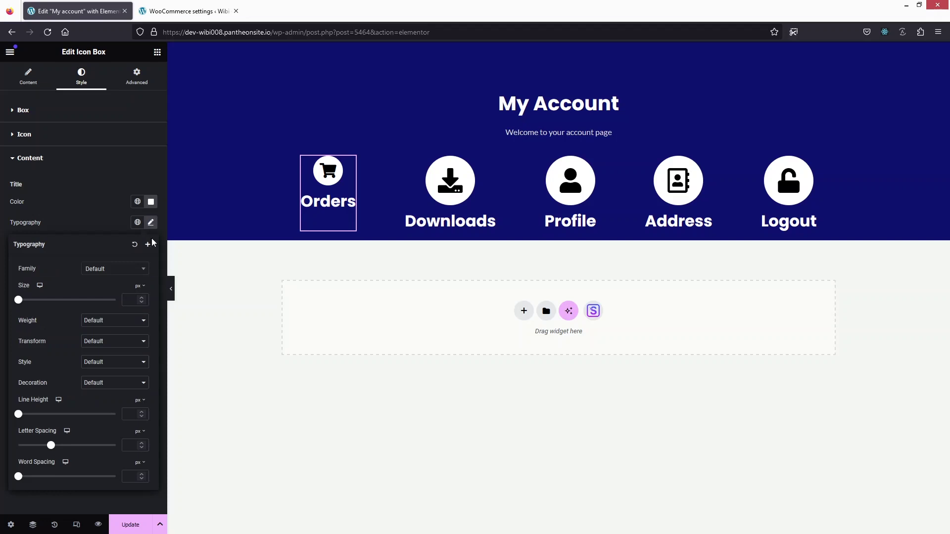
left_click(129, 294)
type("20")
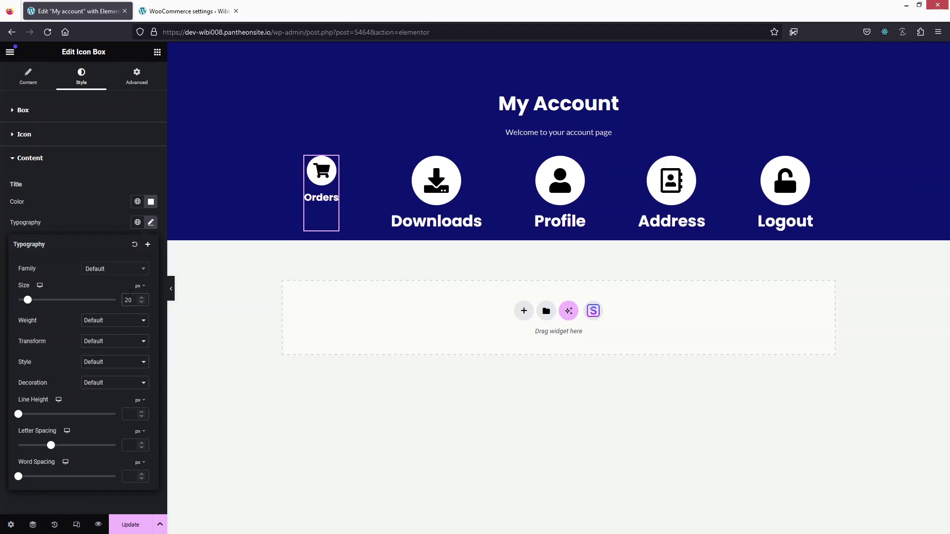
key("BackSpace")
key("BackSpace")
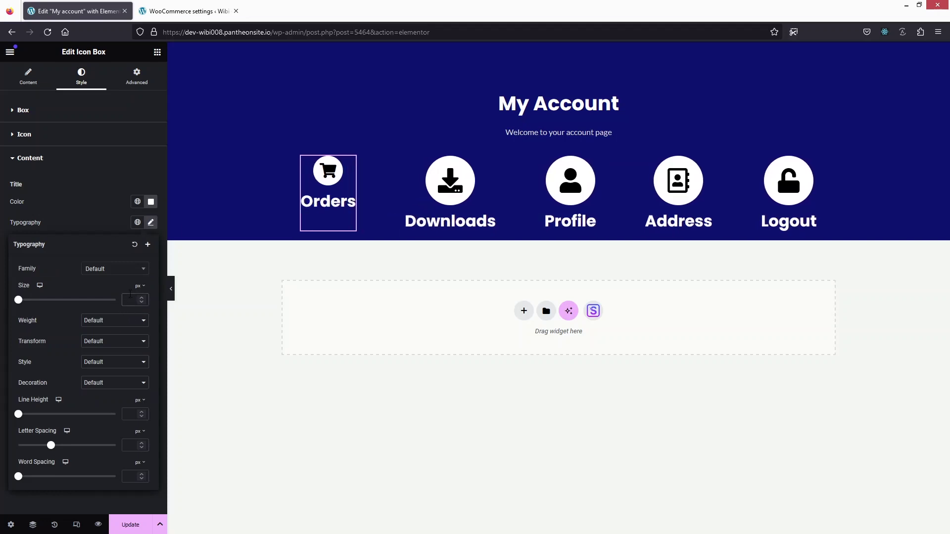
type("30")
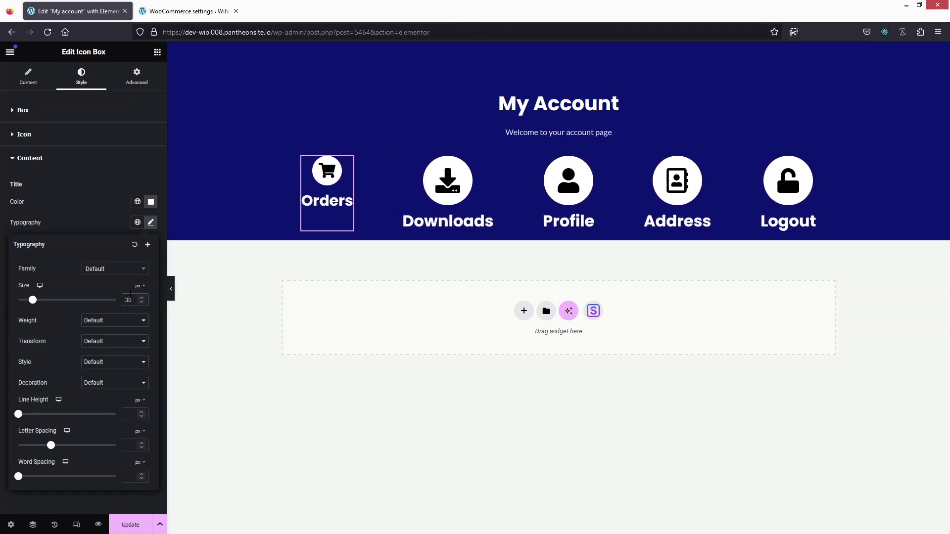
Step: Set the title font size of the Orders icon box to 25 px
key("BackSpace")
key("BackSpace")
type("25")
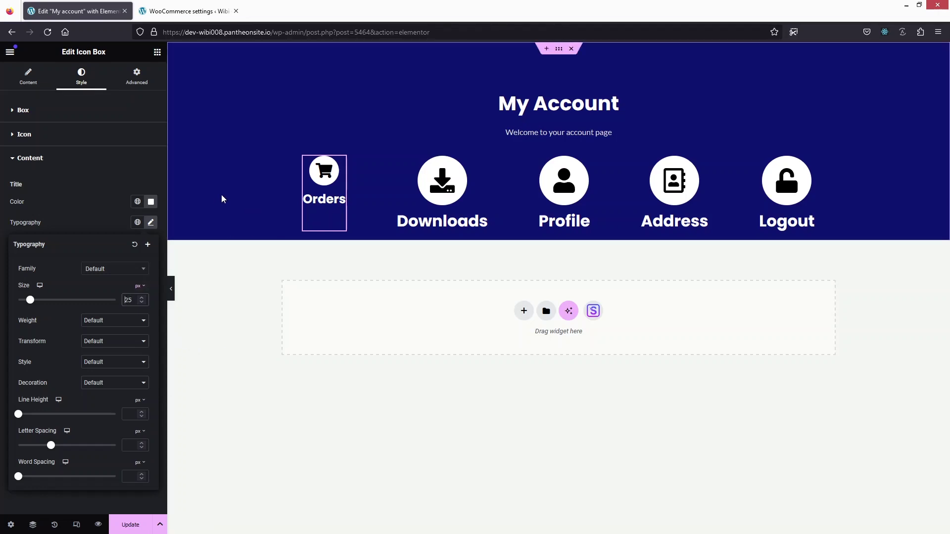
Step: Copy the Orders icon box and paste its style onto the Downloads, Profile, Address and Logout icon boxes
right_click(329, 179)
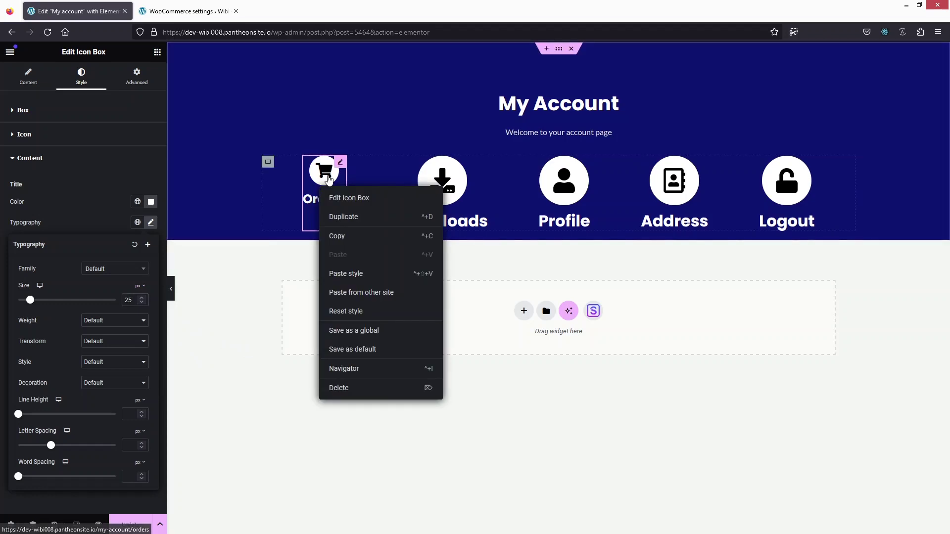
left_click(360, 237)
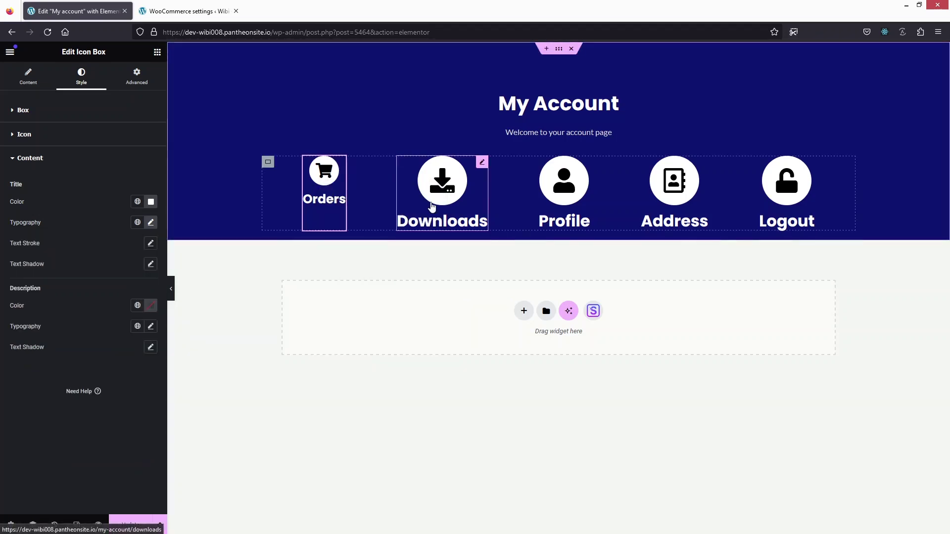
right_click(432, 206)
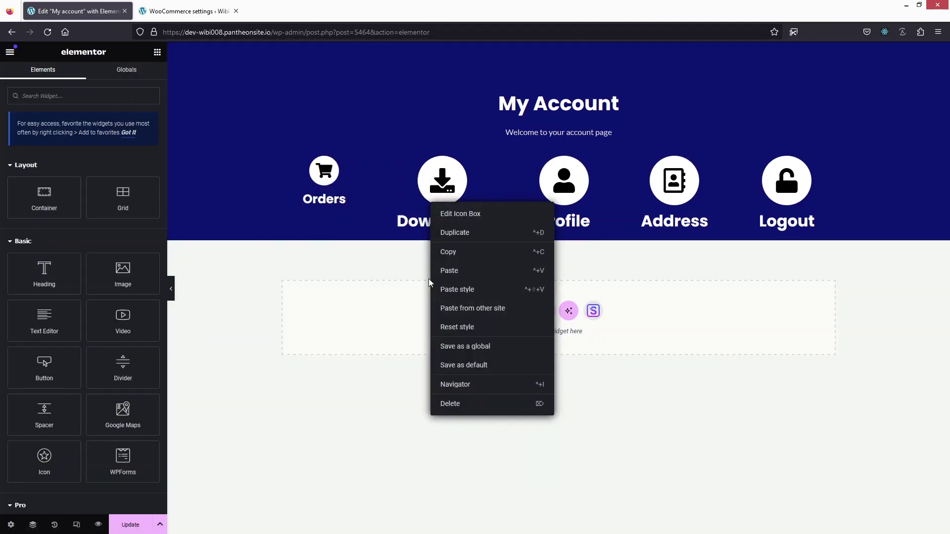
left_click(472, 291)
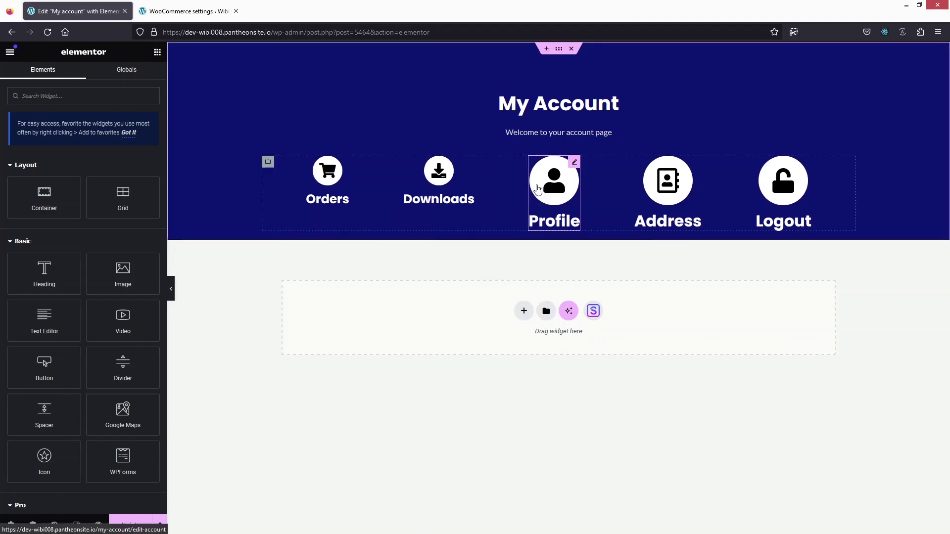
right_click(546, 198)
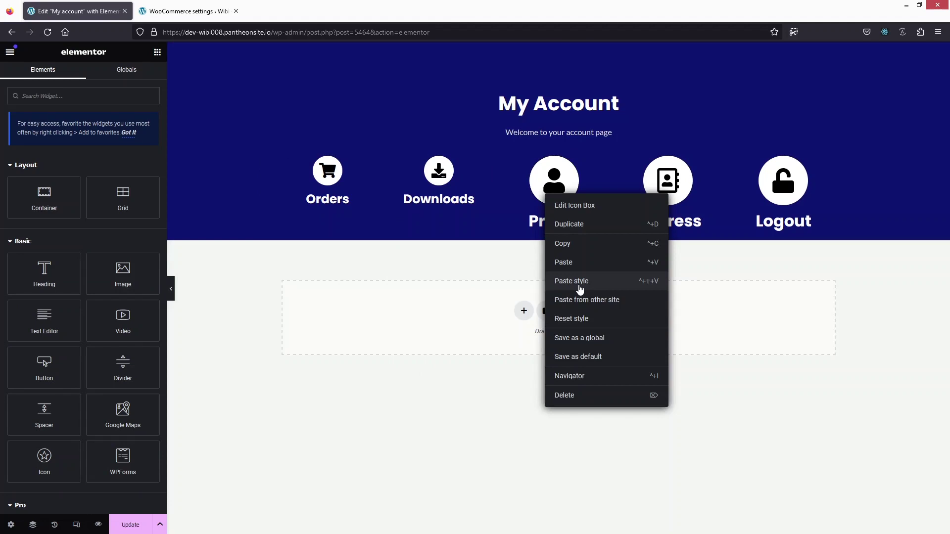
left_click(576, 282)
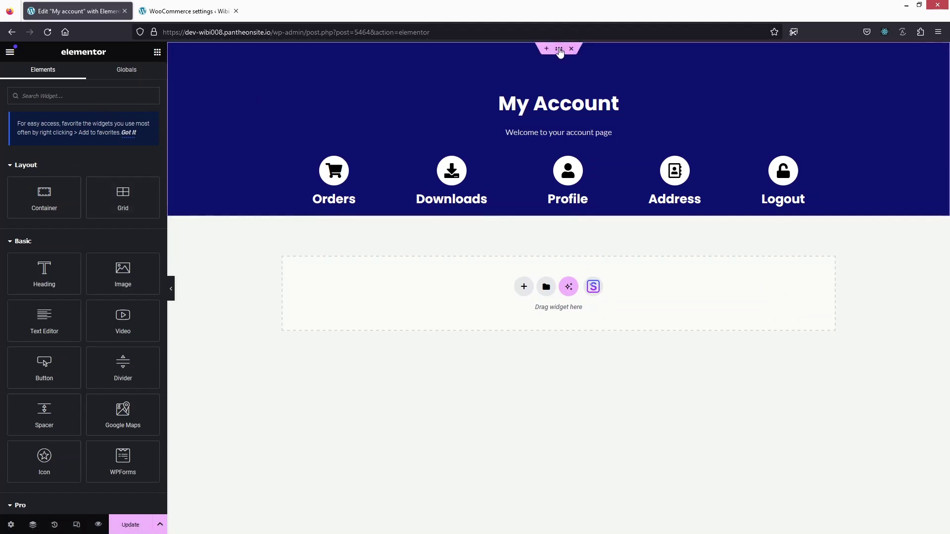
Step: Set the bottom padding of the blue title section's container to 40 px
left_click(191, 75)
left_click(136, 77)
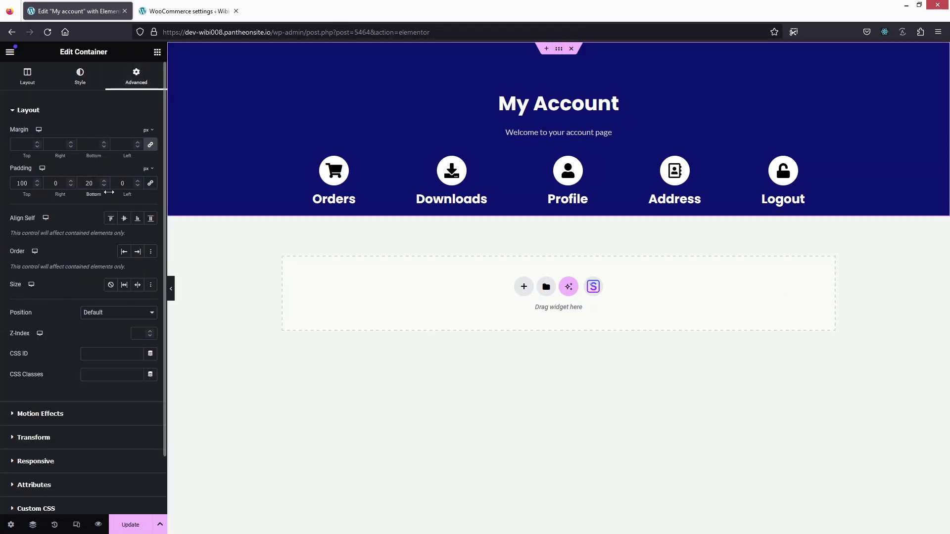
left_click_drag(113, 194, 113, 194)
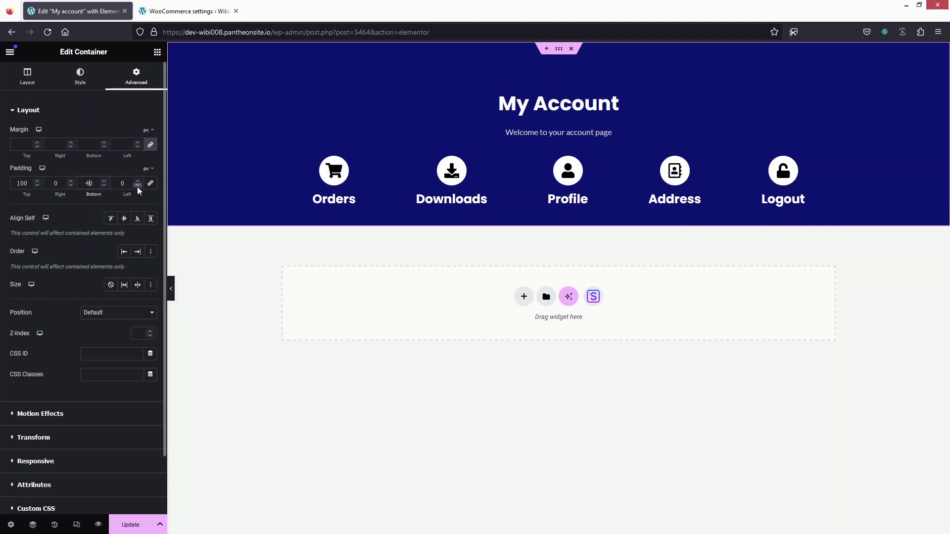
Step: Add a new container below the blue section and place a Shortcode widget in it
left_click(157, 52)
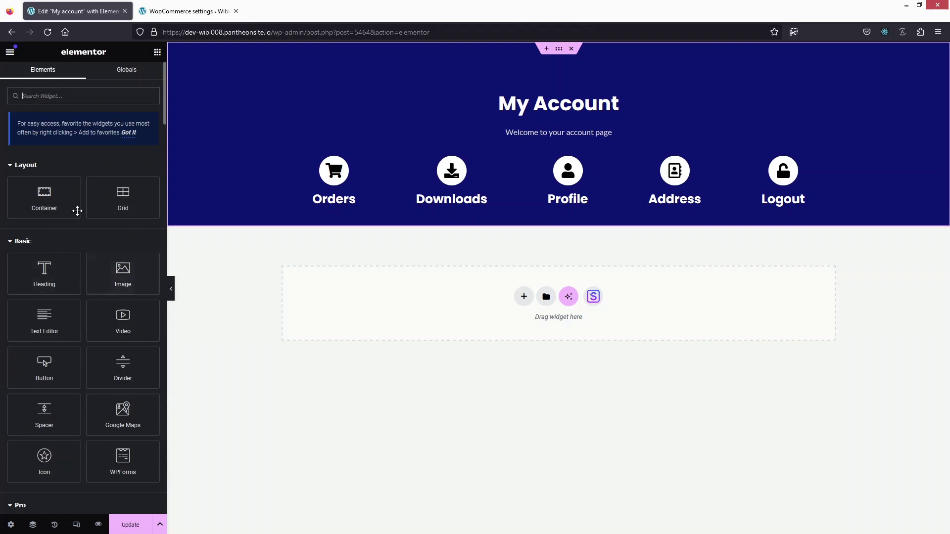
left_click_drag(32, 204, 517, 274)
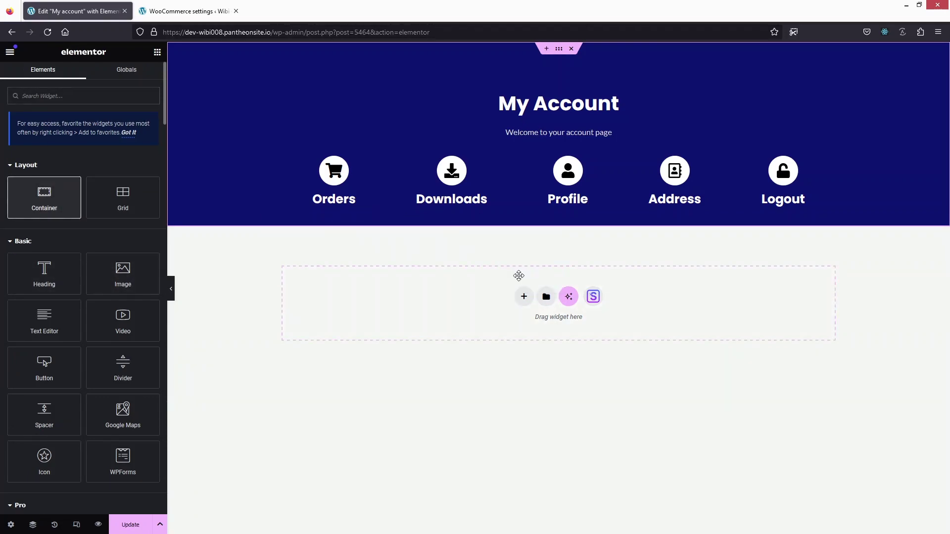
left_click(158, 52)
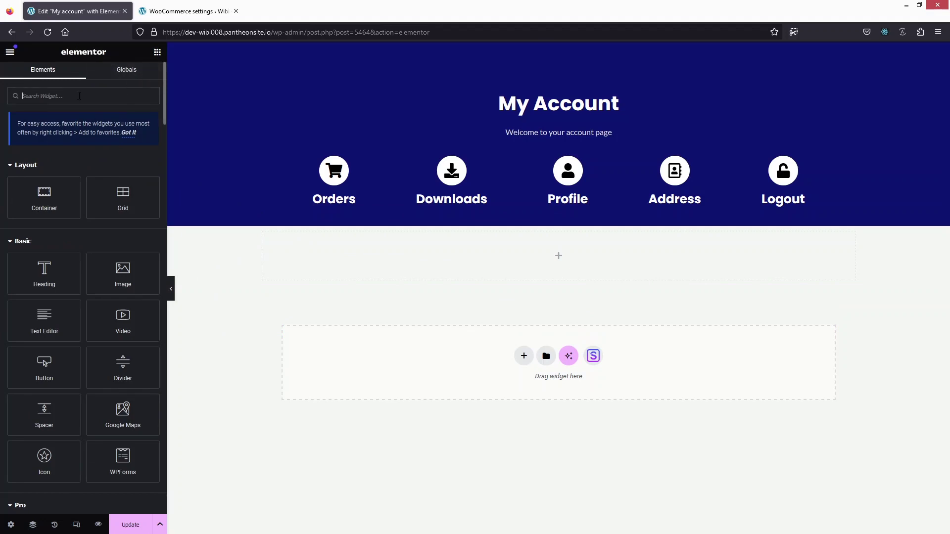
type("short")
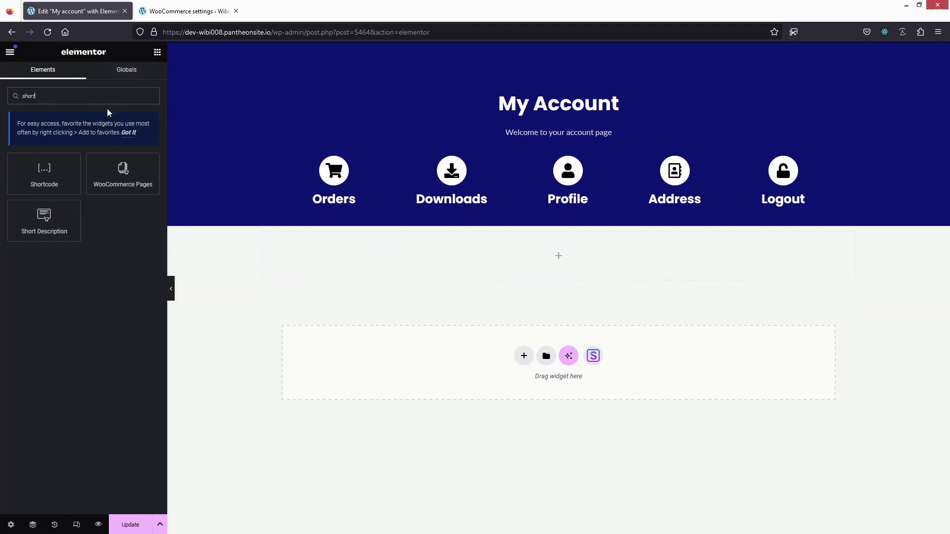
left_click_drag(44, 173, 513, 236)
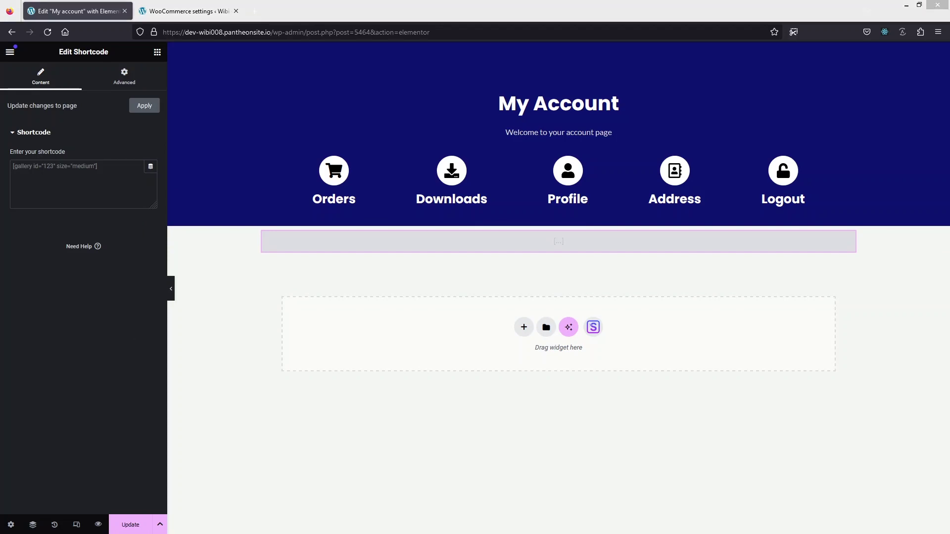
Step: Copy [woocommerce_my_account] from the Notepad notes into the Shortcode widget and apply it to the page
key("alt+Tab")
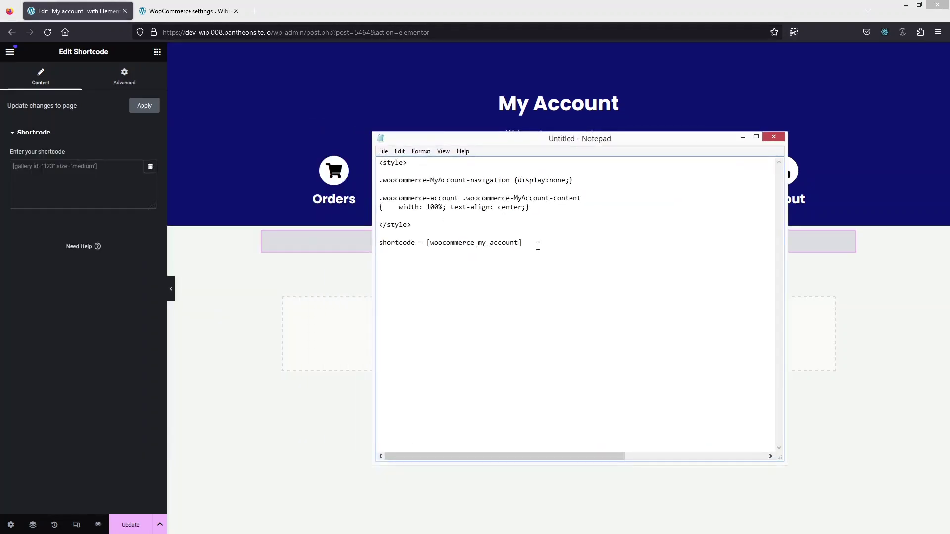
left_click_drag(536, 244, 429, 250)
key("ctrl+c")
key("alt+Tab")
key("ctrl+v")
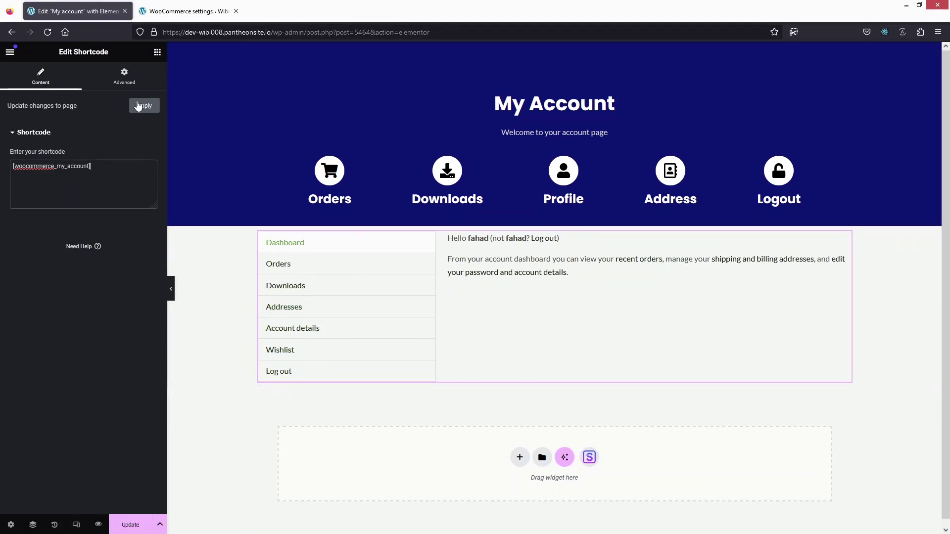
Step: Search the widgets for "html" and place an HTML widget directly below the account shortcode
left_click(158, 53)
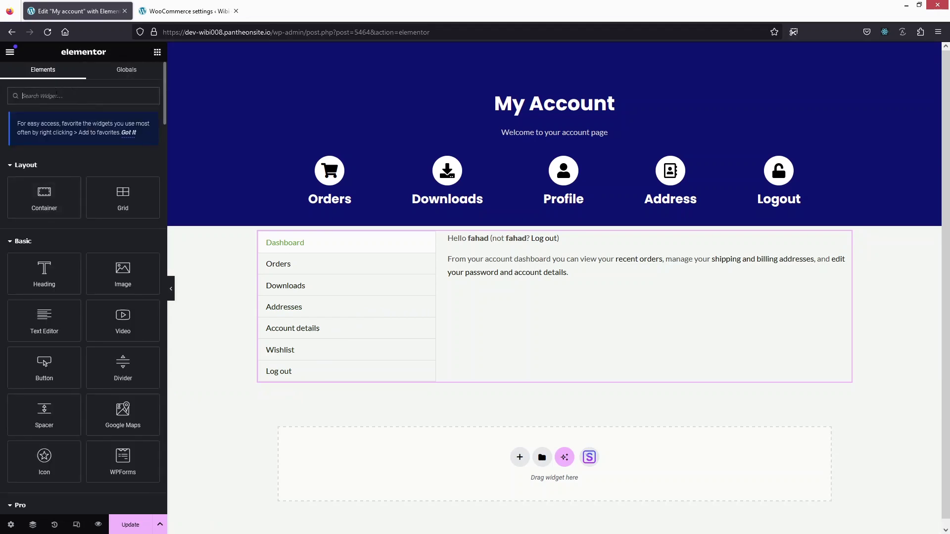
type("html")
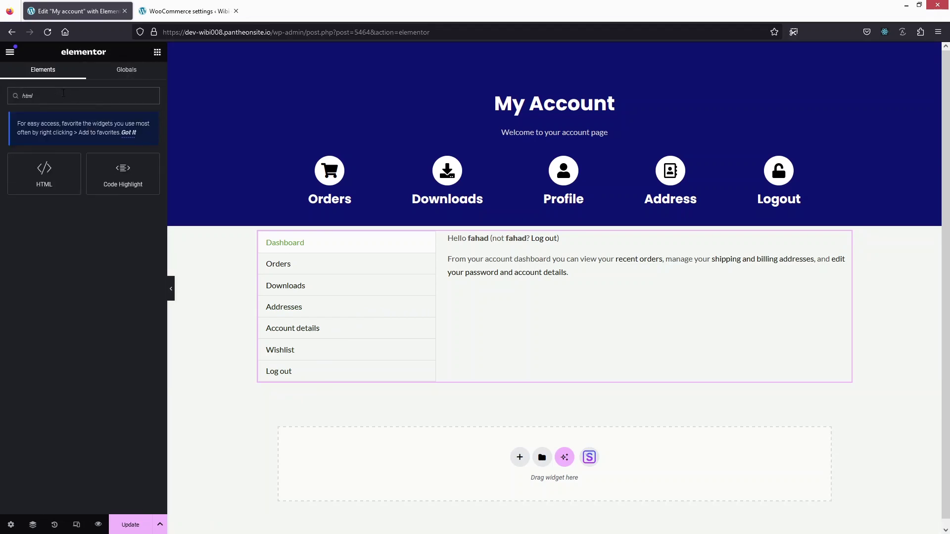
left_click_drag(44, 173, 539, 403)
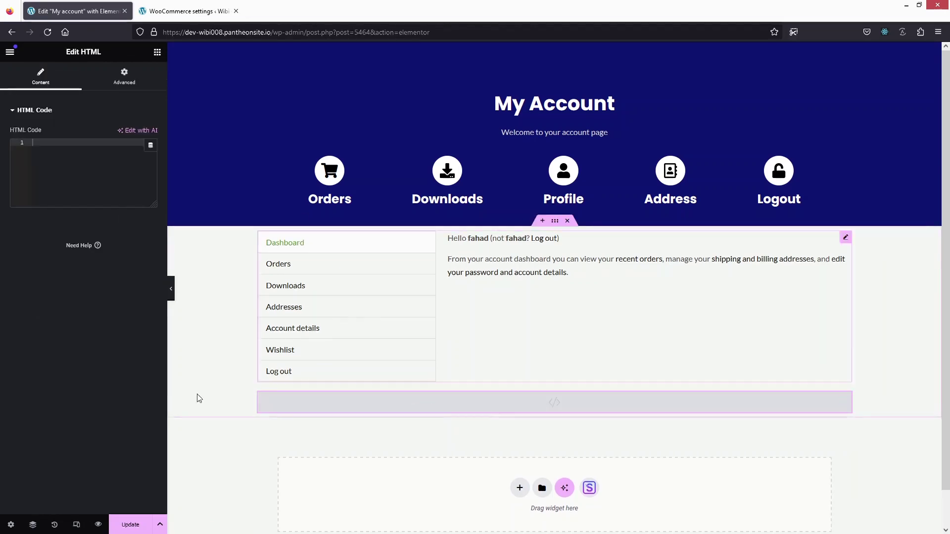
Step: Copy the style block from Notepad into the HTML widget to hide the account navigation and center full-width content, and update the page
key("alt+Tab")
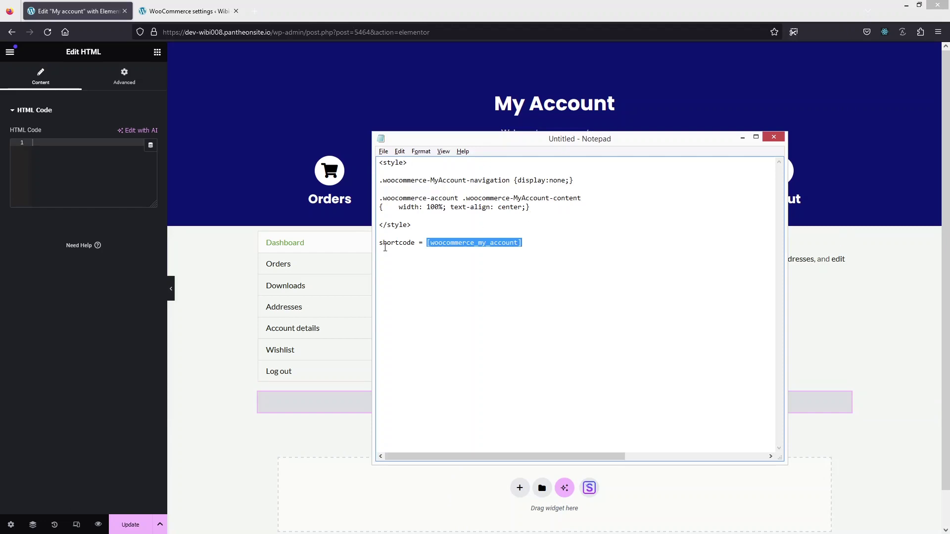
left_click_drag(428, 225, 359, 161)
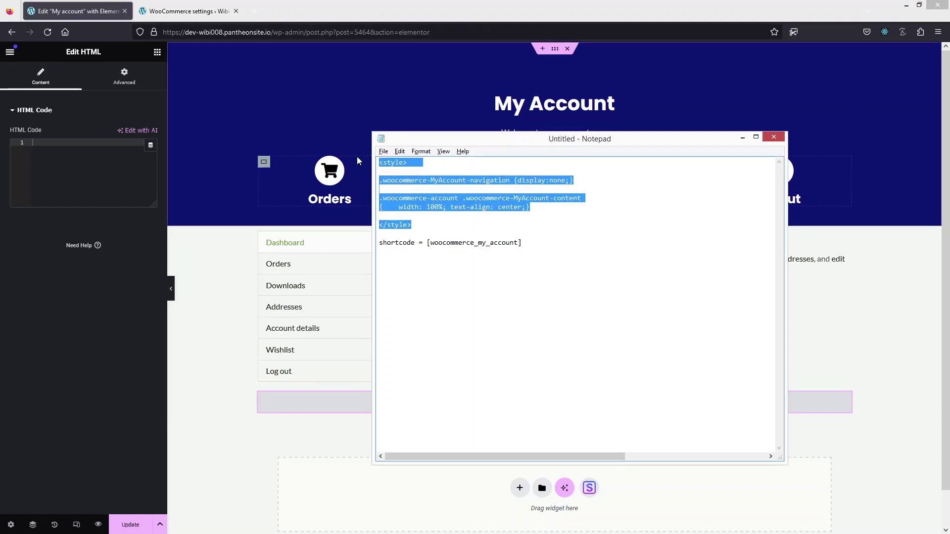
left_click(602, 275)
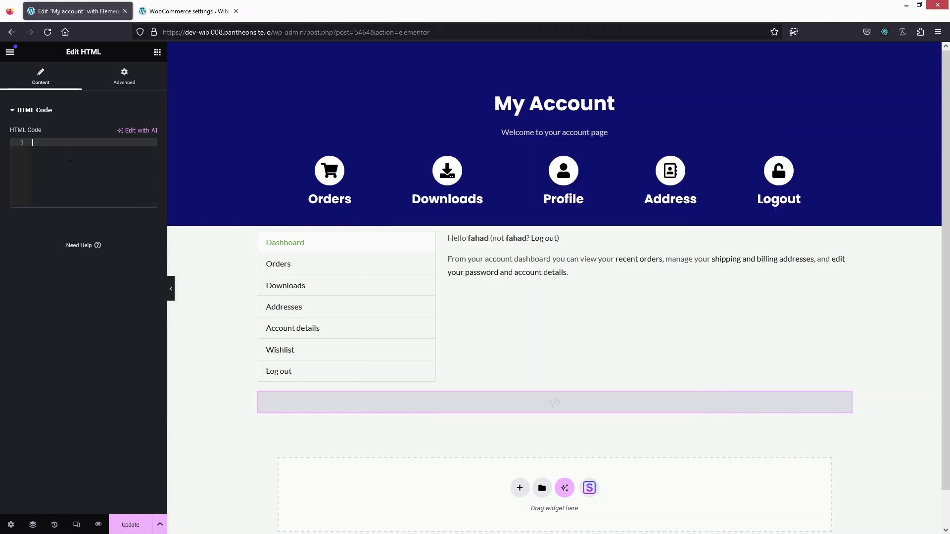
key("ctrl+v")
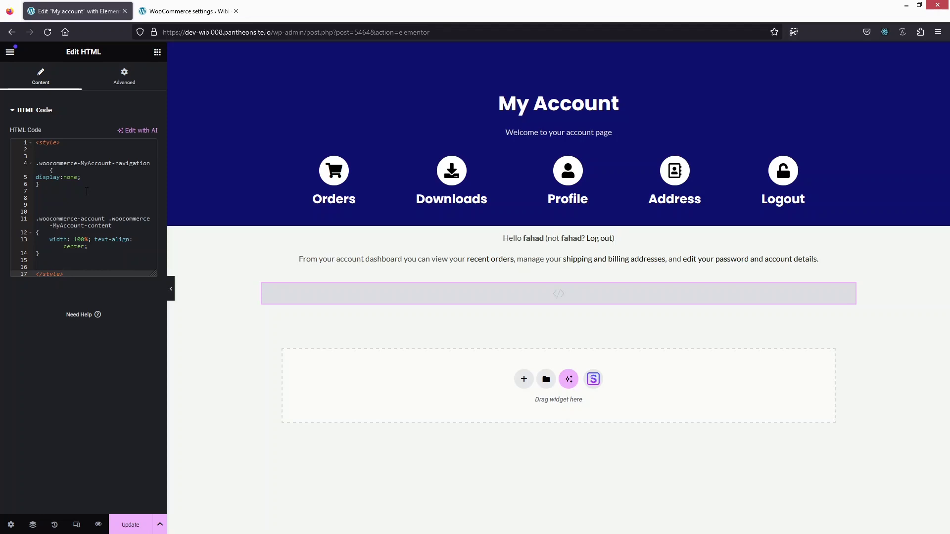
left_click(130, 525)
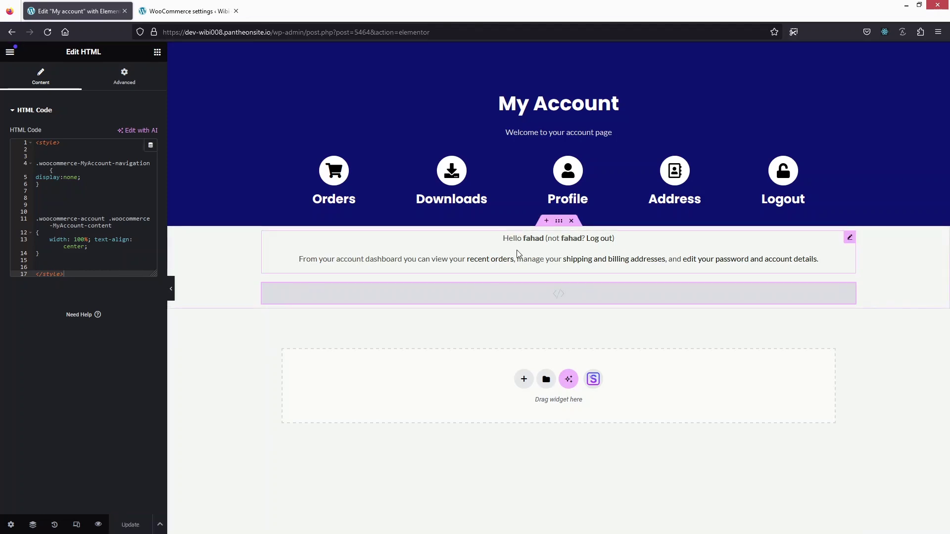
Step: Give the Shortcode widget 50 px of top padding with 0 on the other sides, and update the page
left_click(399, 250)
left_click(124, 77)
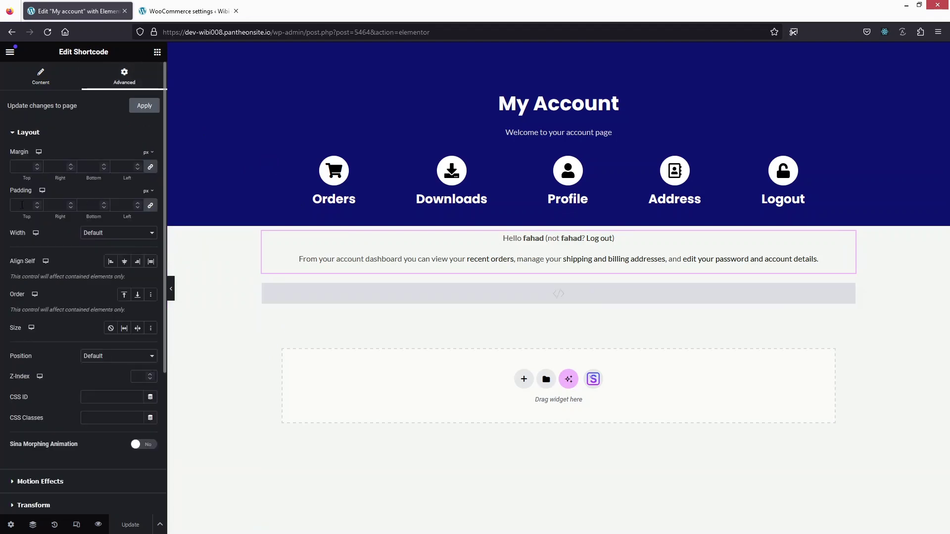
left_click(22, 206)
type("0")
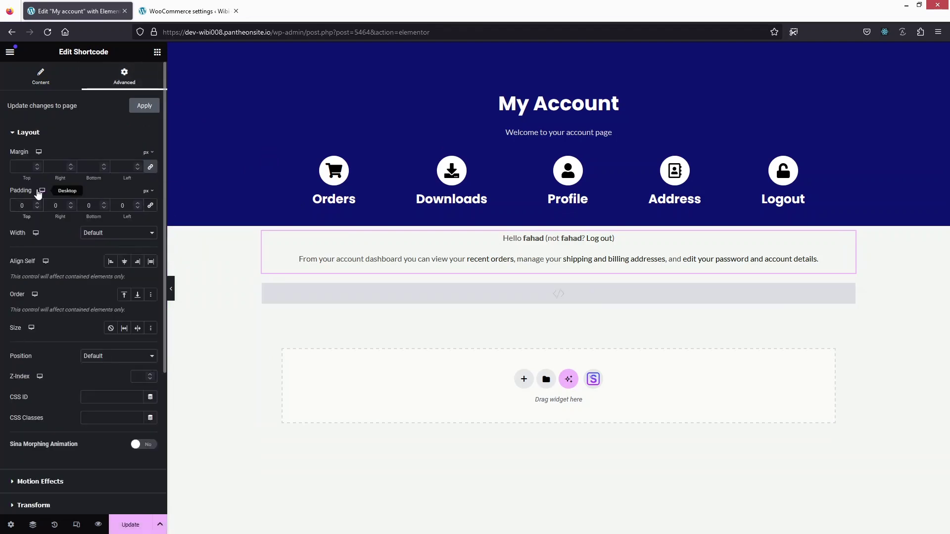
type("5")
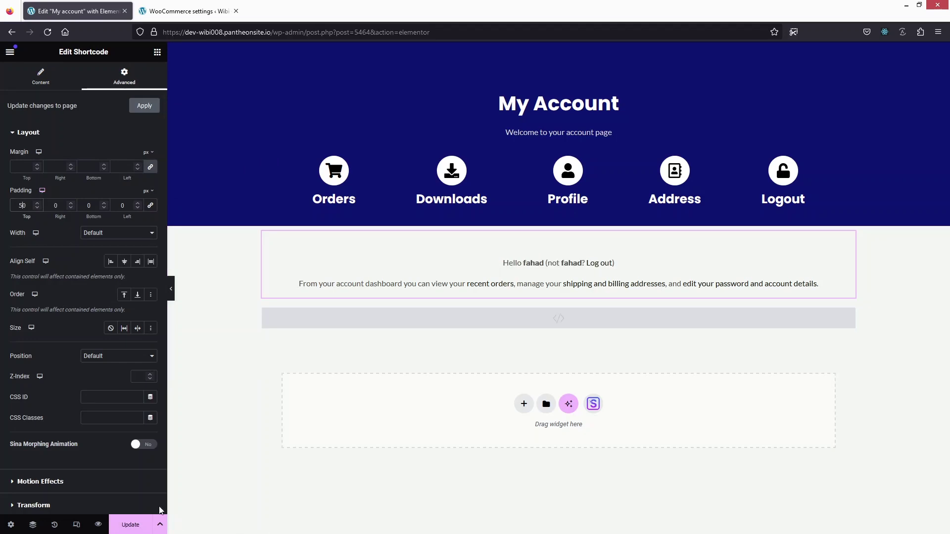
left_click(129, 525)
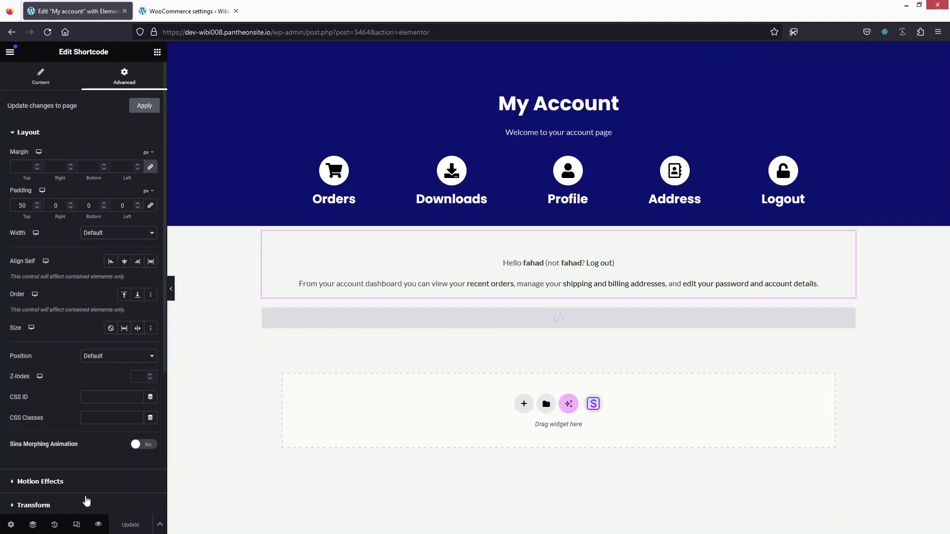
Step: Preview the page and check the Orders, Profile and Address links by opening each one
left_click(98, 525)
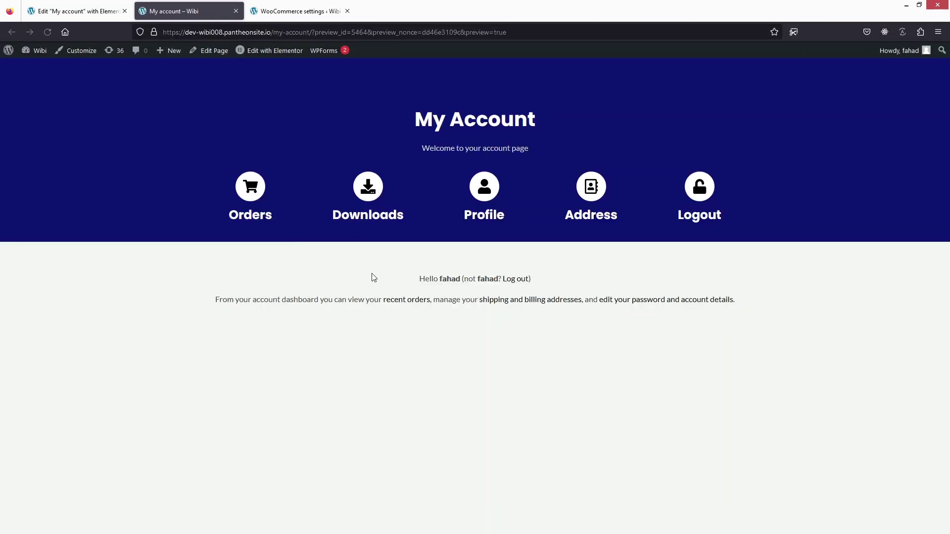
left_click(250, 197)
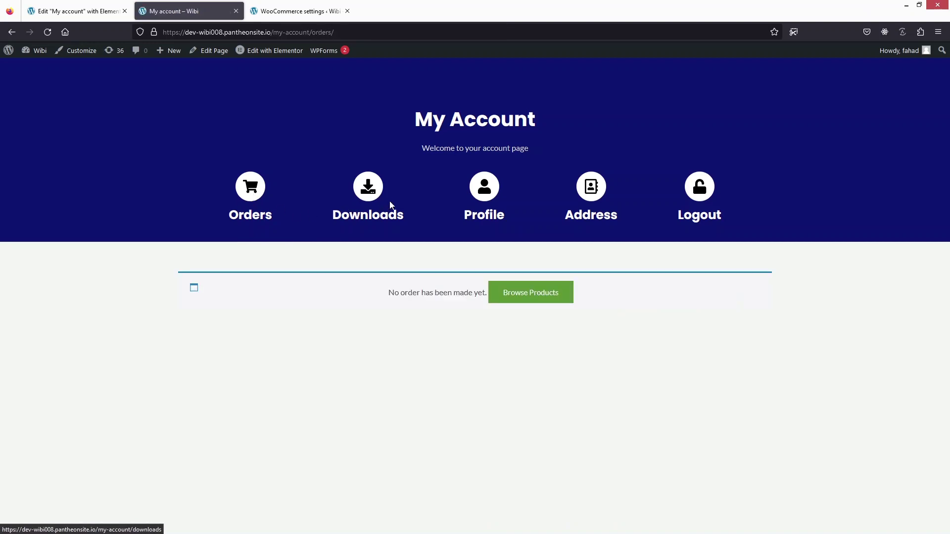
left_click(479, 194)
left_click(582, 194)
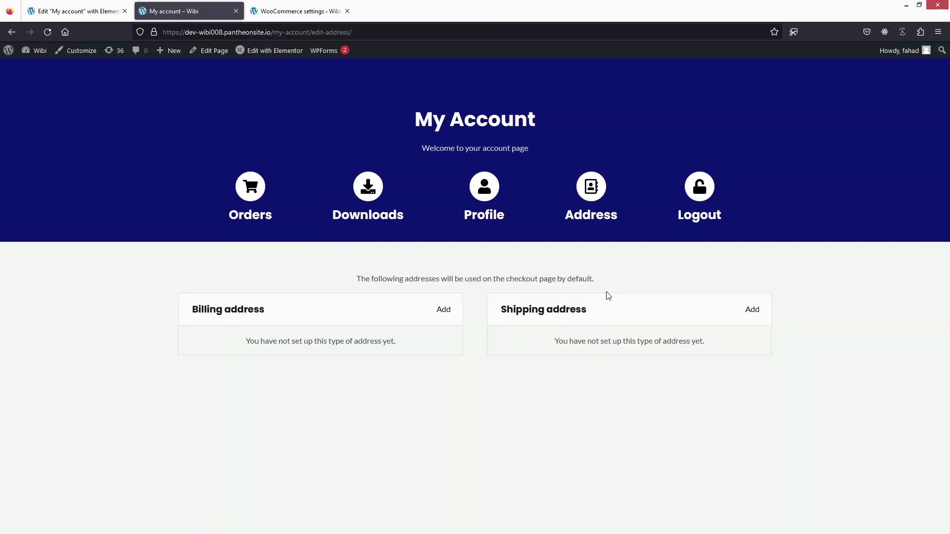